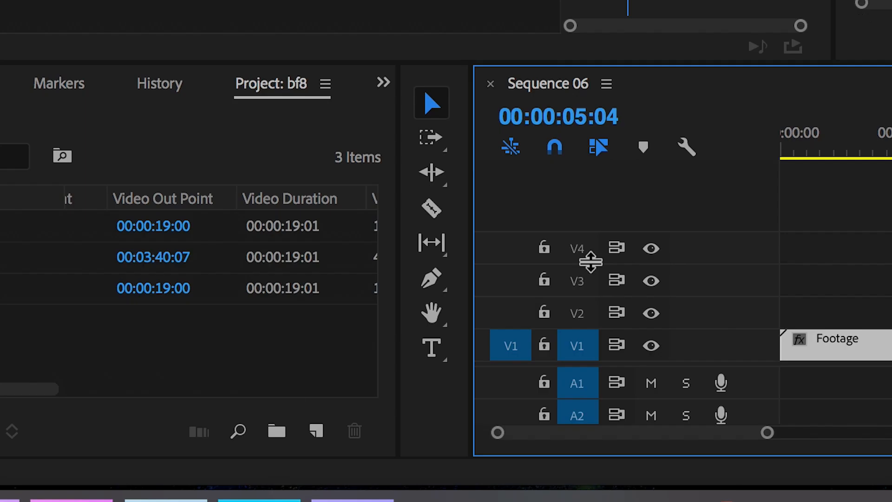
Create a Black Video item and place it on V2 above the Footage clip, extended to the clip's full length
left_click(229, 493)
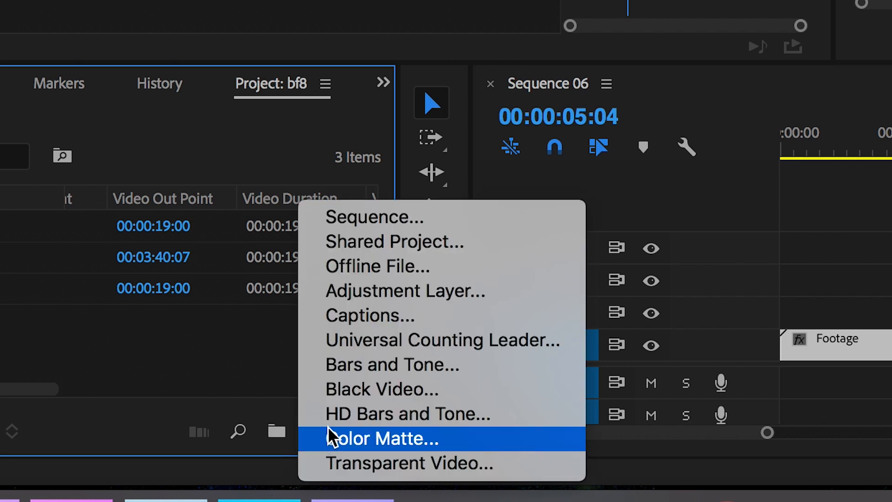
left_click(358, 390)
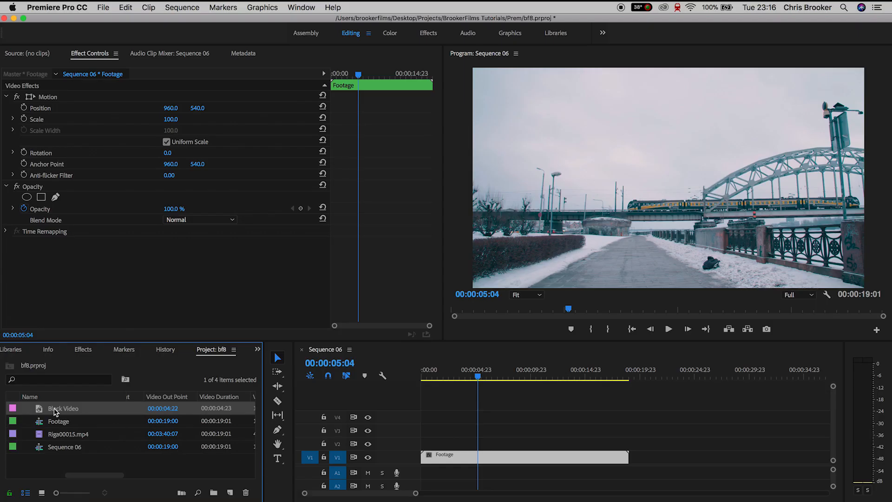
left_click_drag(54, 411, 629, 444)
left_click(452, 441)
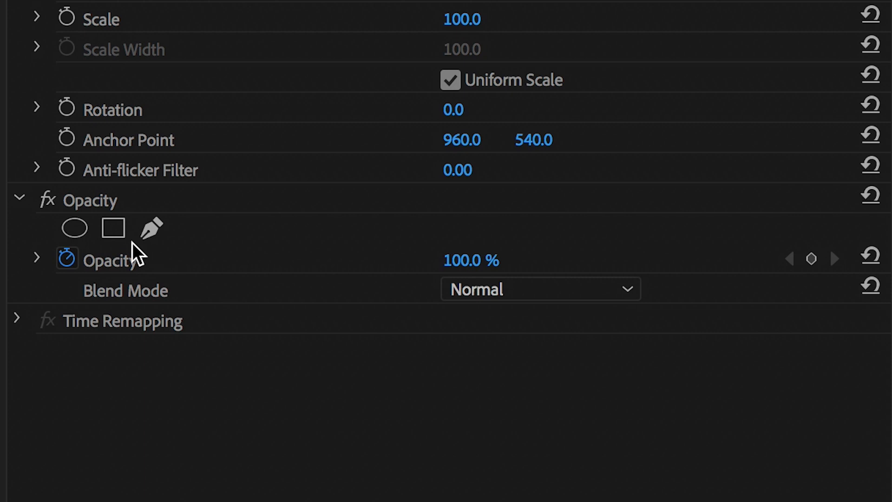
Add an elliptical opacity mask to the Black Video clip and stretch it out to the edges of the frame
left_click(93, 197)
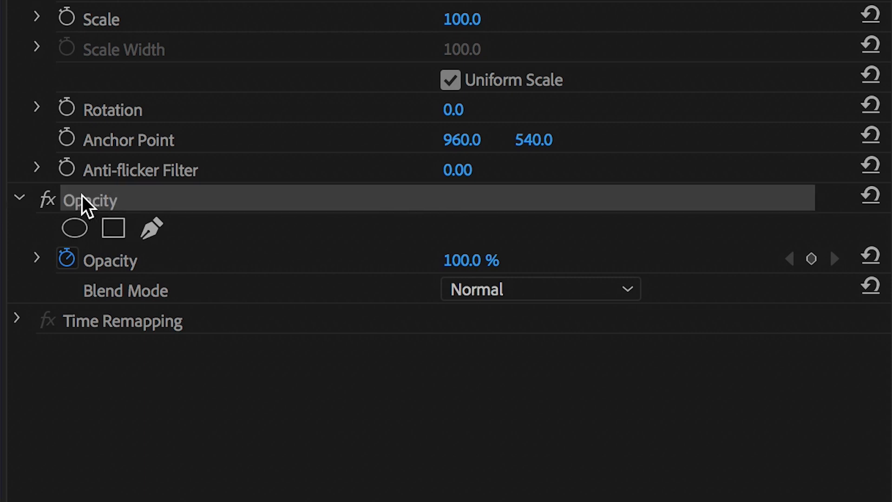
left_click(79, 227)
left_click_drag(408, 266, 151, 264)
left_click_drag(587, 262, 838, 260)
left_click_drag(491, 165, 495, 67)
left_click_drag(492, 353, 489, 443)
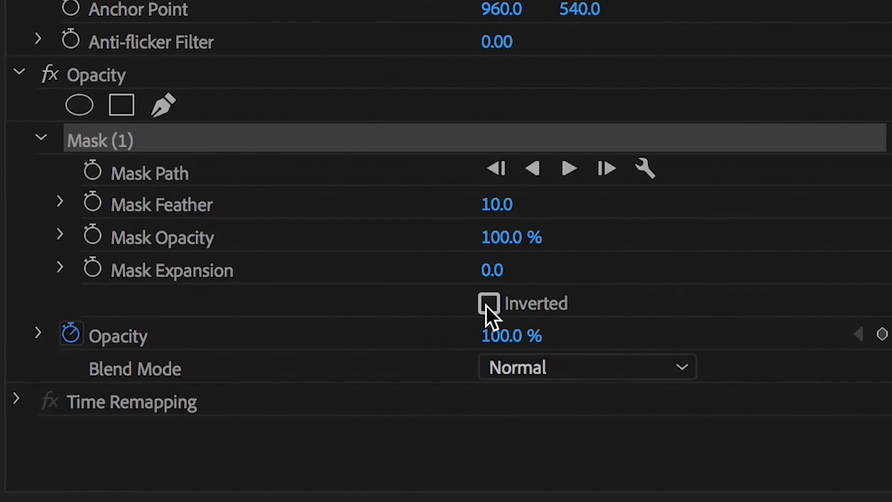
Invert the Black Video mask and raise its feather to about 590 to form a soft vignette
left_click(487, 304)
left_click_drag(533, 202, 746, 201)
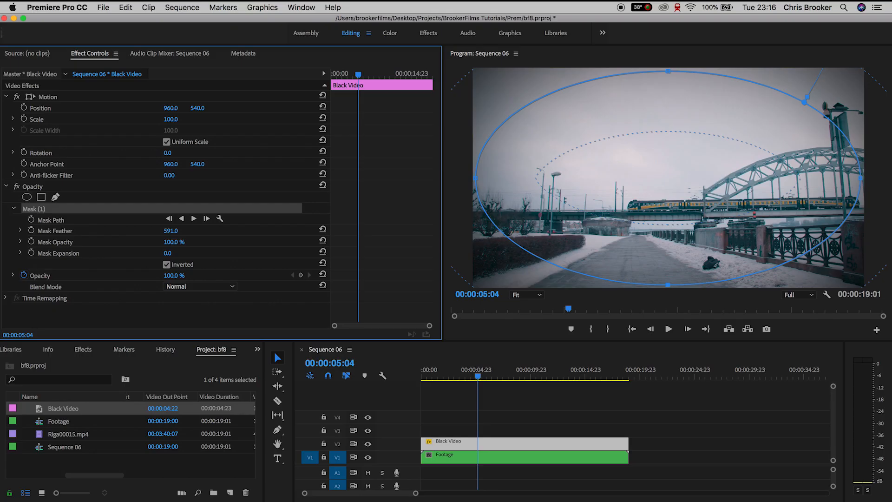
left_click_drag(178, 231, 172, 231)
left_click(531, 430)
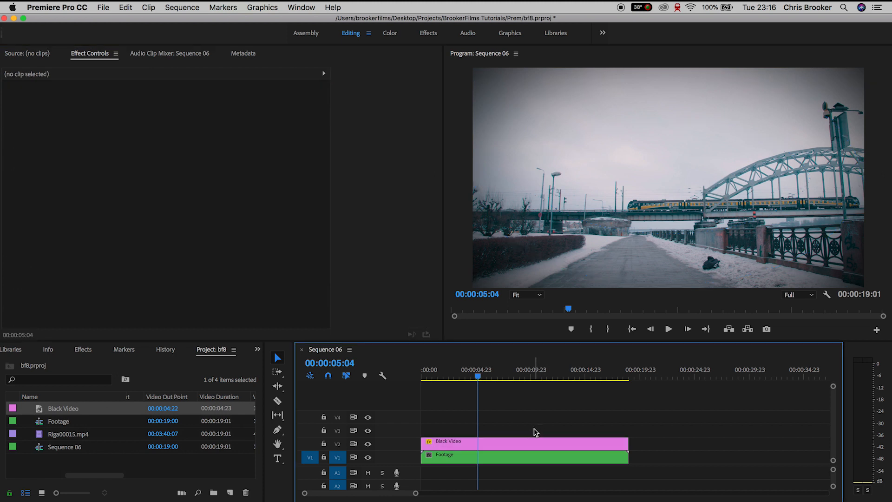
Move the Black Video clip up to V3 and duplicate the Footage clip onto V2 beneath it
left_click(474, 444)
left_click_drag(446, 446, 442, 434)
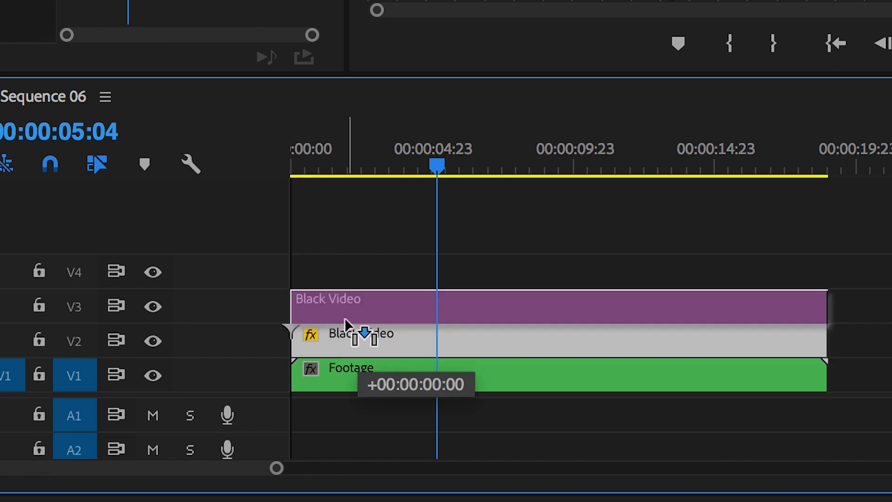
left_click_drag(345, 318, 348, 320)
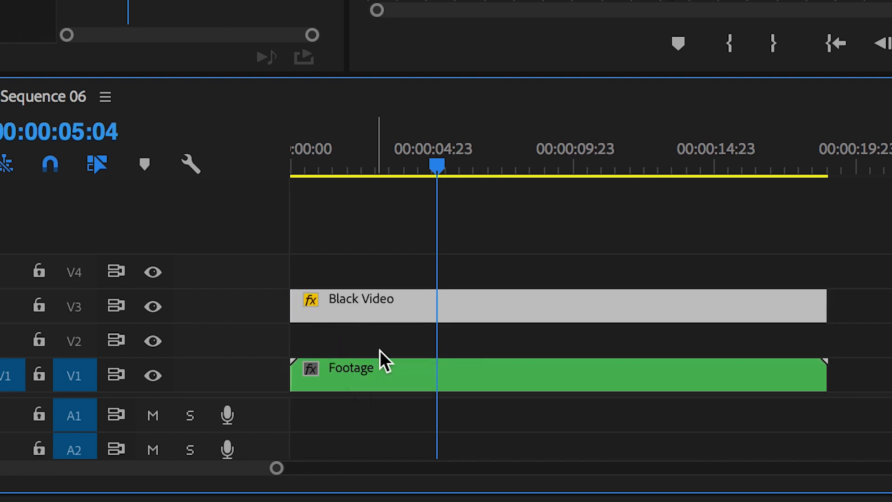
left_click(394, 372)
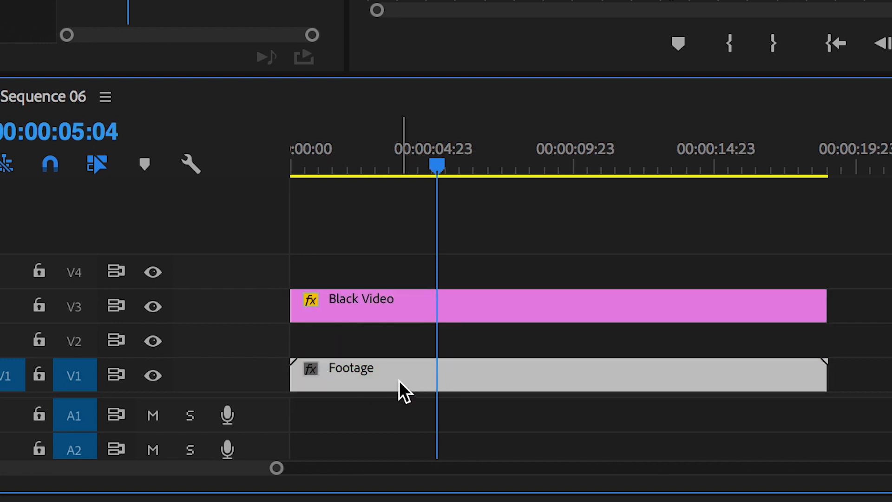
left_click_drag(397, 369, 392, 349)
left_click(391, 346)
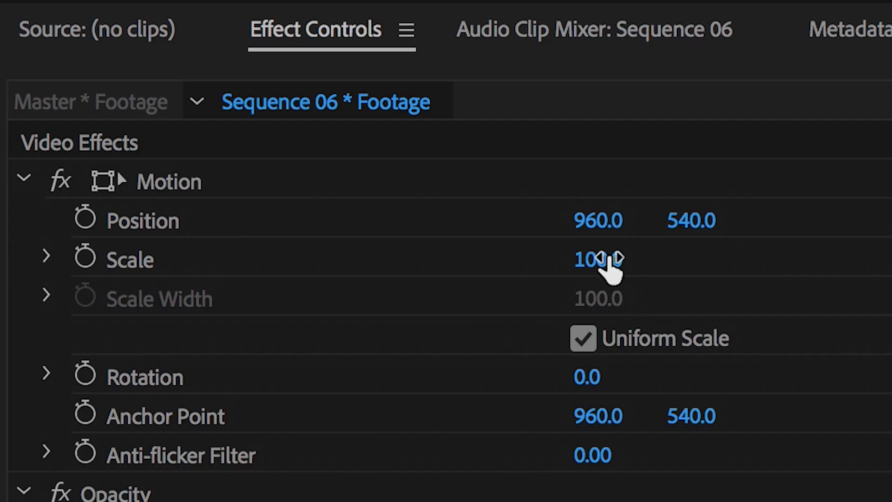
Set the V2 Footage copy's scale to 100.7 and its blend mode to Lighten
left_click(626, 254)
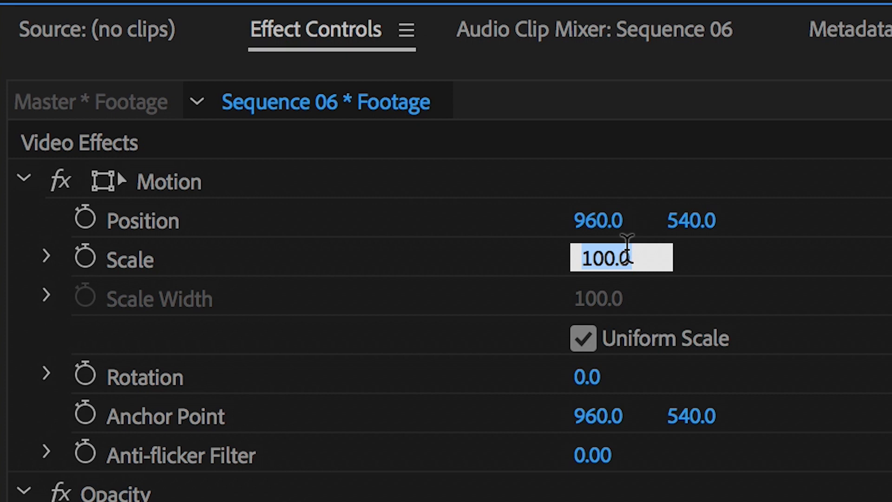
type("100.7")
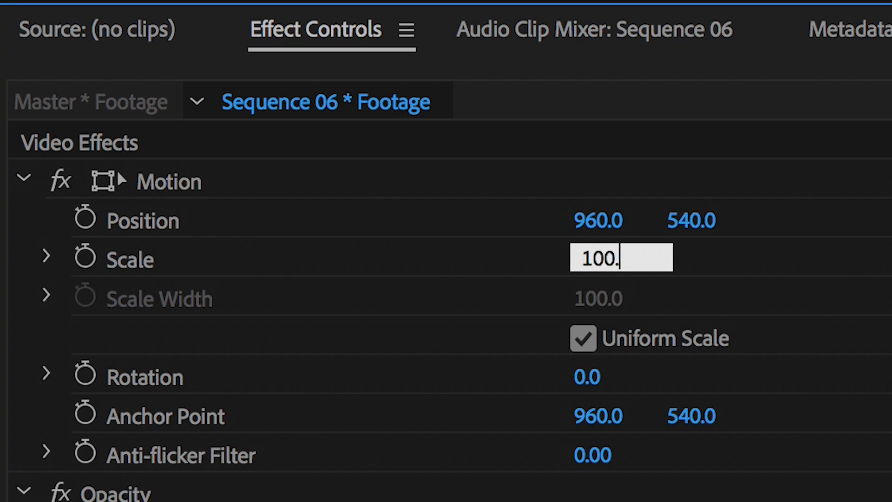
key("Return")
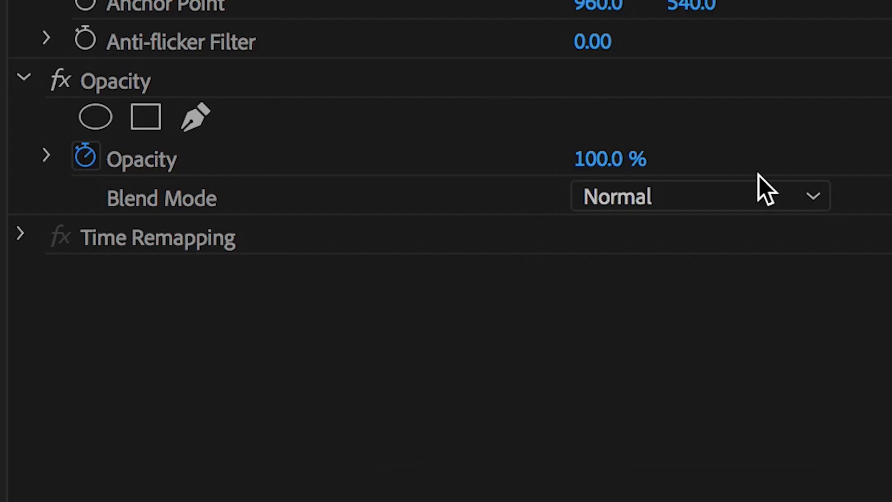
left_click(216, 218)
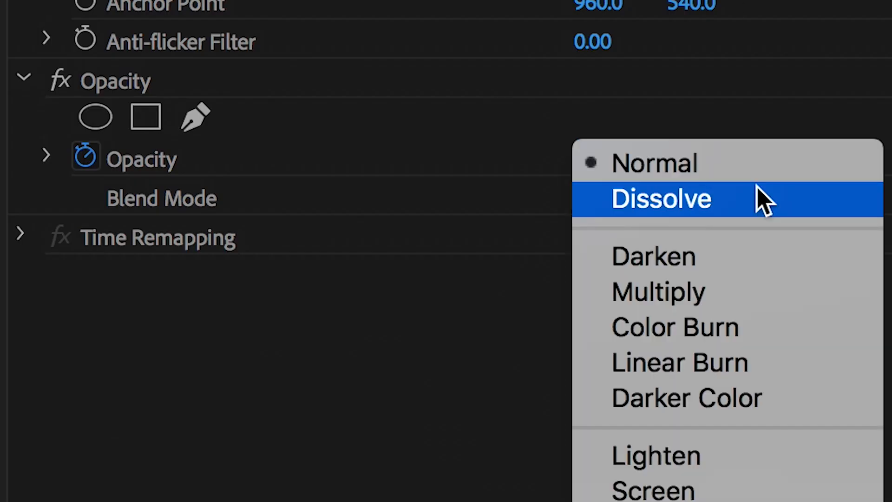
left_click(757, 458)
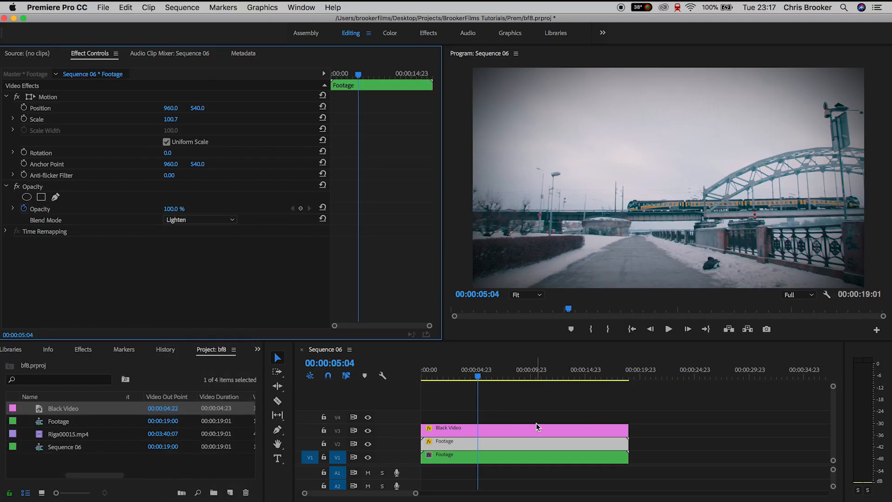
Play short sections of the sequence and toggle V2's visibility to compare the image with and without the Lighten copy
key("space")
key("space")
left_click(369, 443)
left_click(370, 443)
left_click(370, 444)
left_click(370, 444)
key("space")
key("space")
left_click(370, 444)
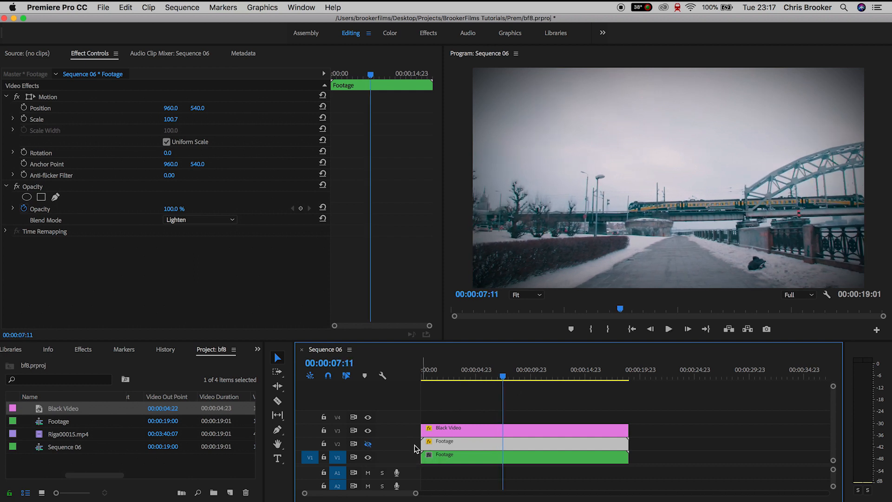
left_click(369, 445)
key("space")
key("space")
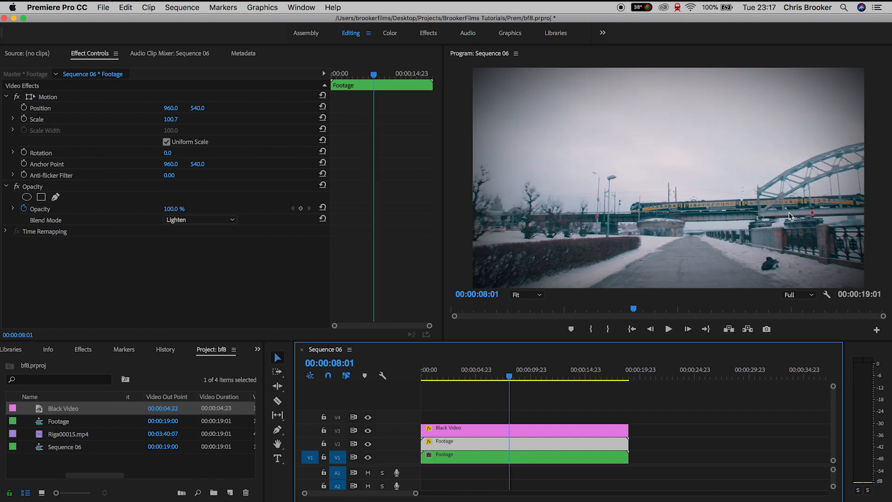
left_click(466, 403)
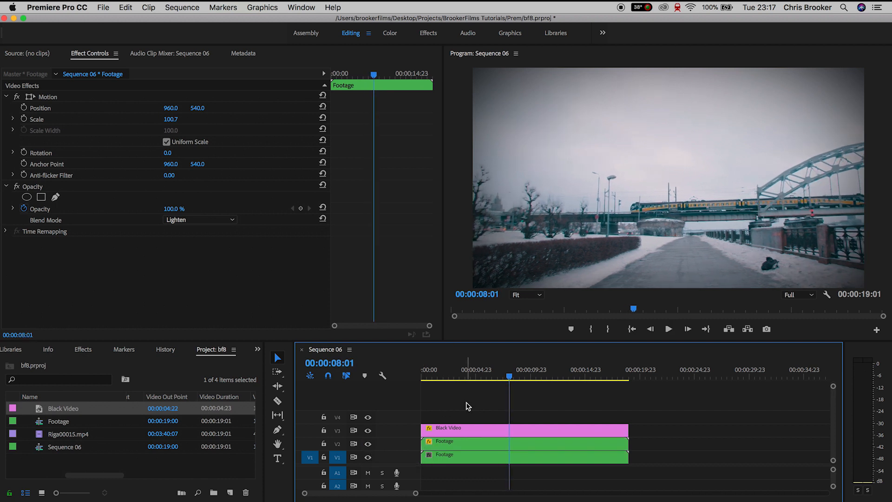
Create an adjustment layer and place it on V4, extended over the full length of the clips below
left_click(209, 466)
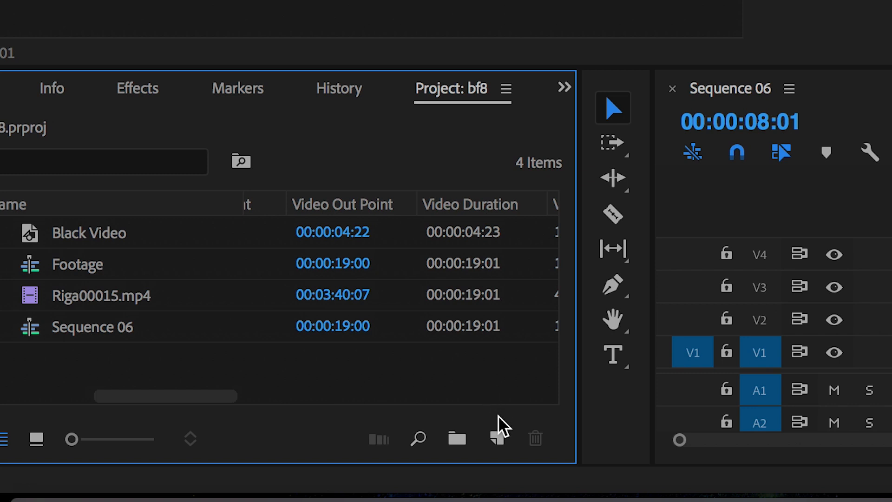
left_click(498, 438)
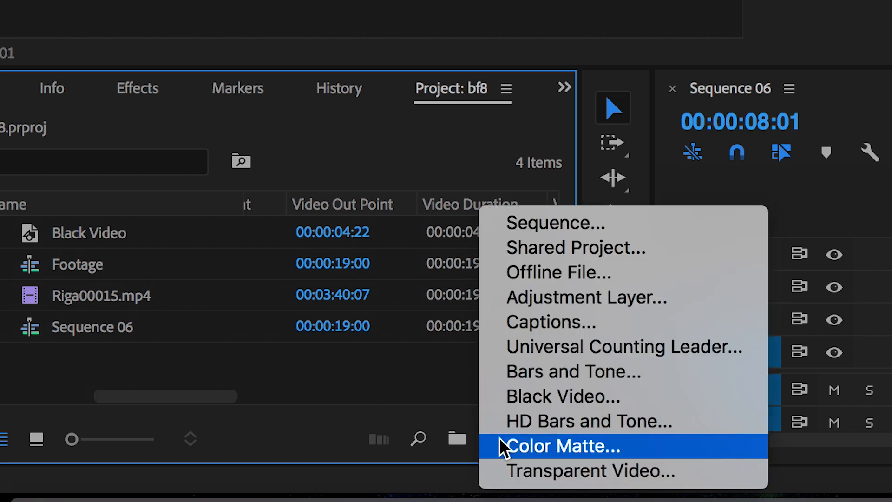
left_click(608, 296)
left_click(586, 365)
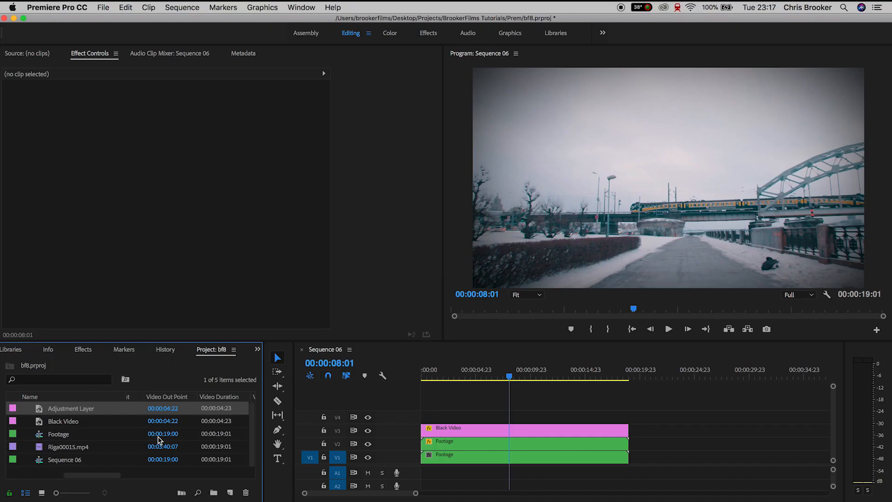
left_click_drag(78, 409, 413, 415)
left_click_drag(473, 415, 628, 415)
left_click_drag(492, 375, 483, 375)
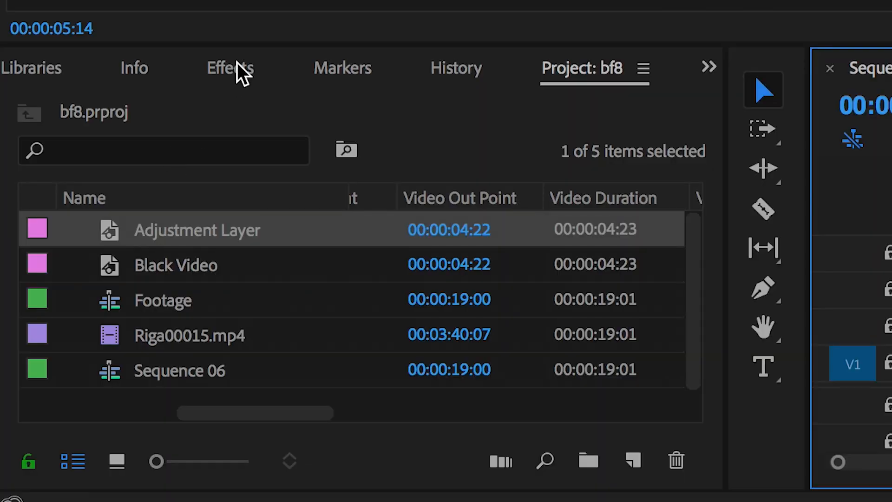
Find the Black & White video effect by searching for "black" and apply it to the adjustment layer
left_click(85, 349)
left_click(81, 363)
type("black")
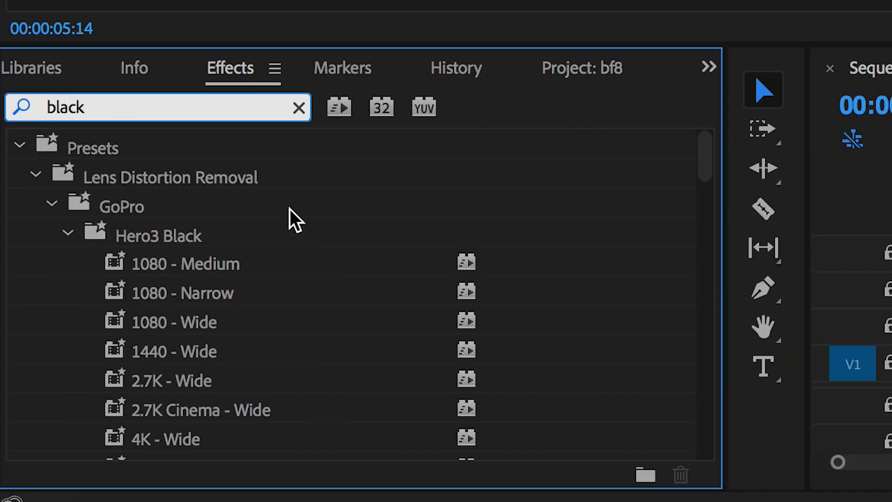
scroll(239, 268, "down", 10)
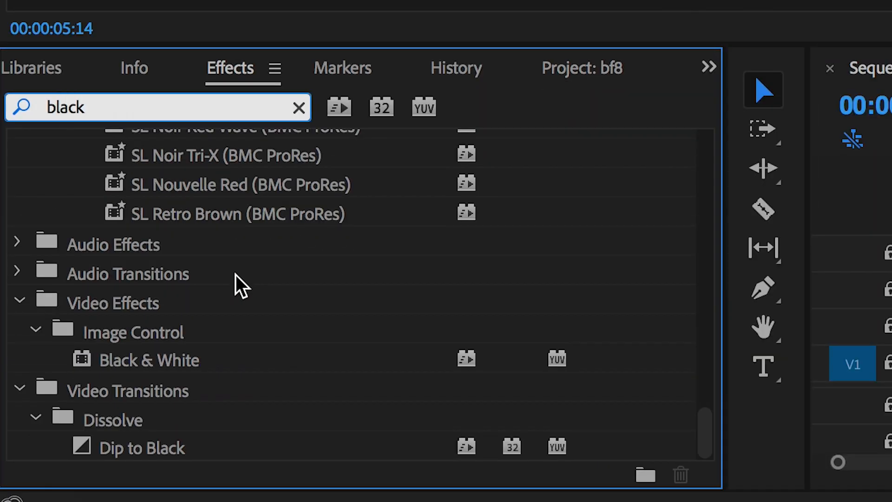
left_click_drag(103, 358, 891, 265)
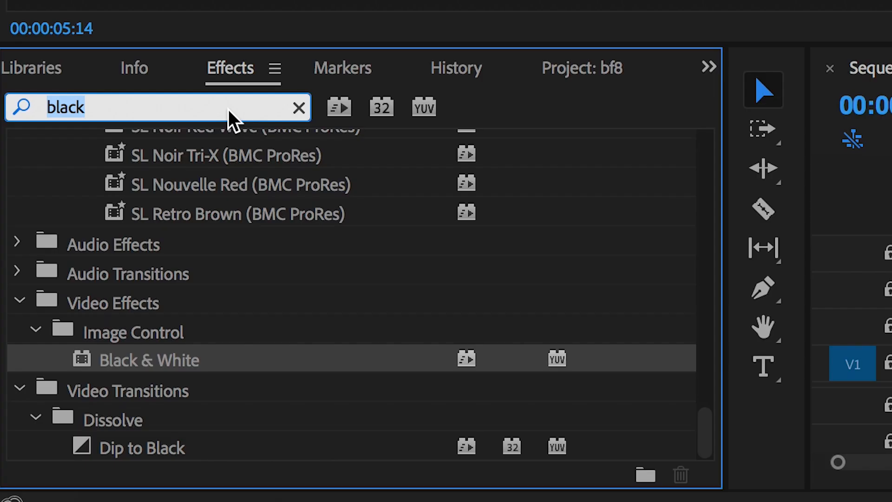
Find the RGB Curves effect by searching for "curves" and apply it to the adjustment layer
double_click(82, 364)
type("curves")
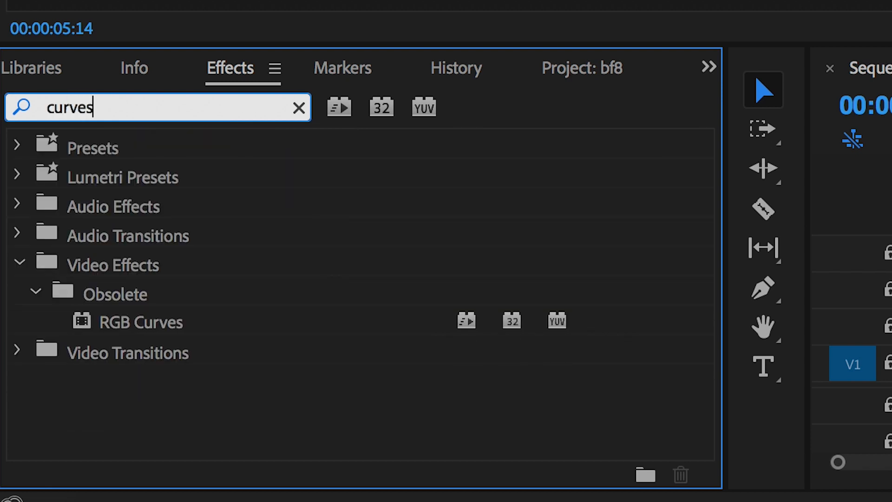
left_click(162, 325)
left_click_drag(82, 327, 169, 325)
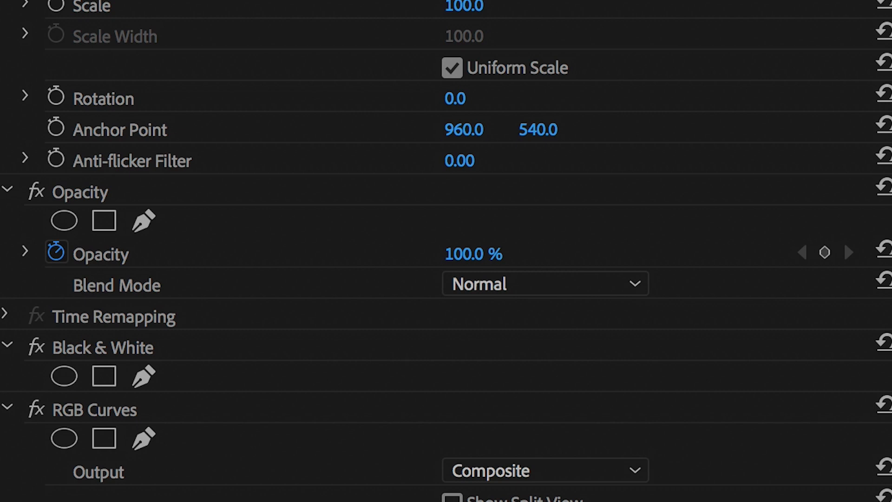
Shape the RGB Curves Master curve with a midtone anchor point, a lowered shadow point and a raised black end point
scroll(446, 251, "down", 10)
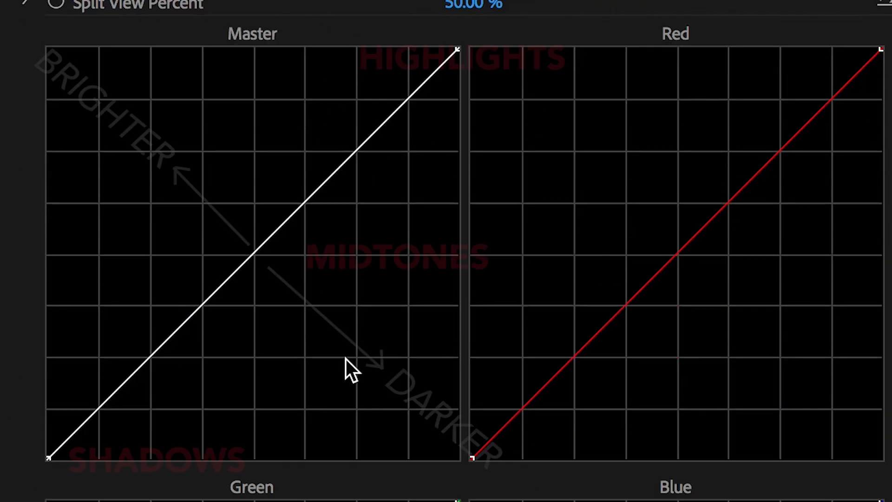
left_click(253, 254)
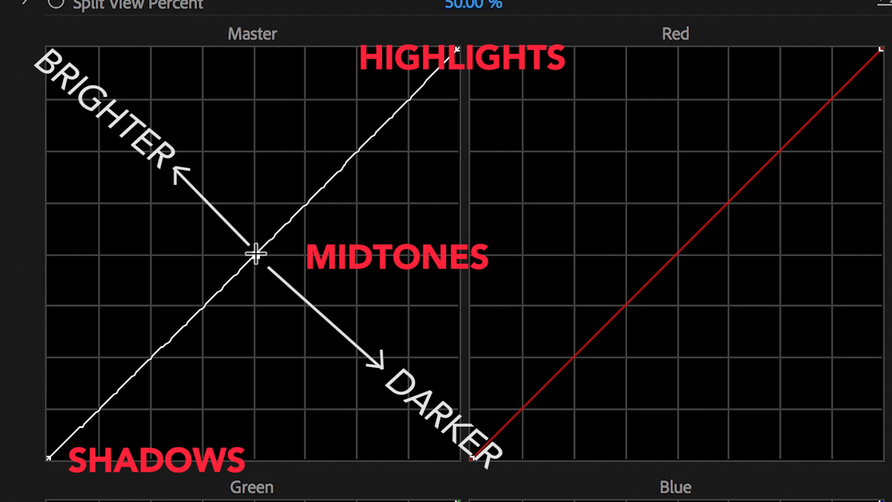
left_click(129, 381)
left_click_drag(130, 381, 150, 393)
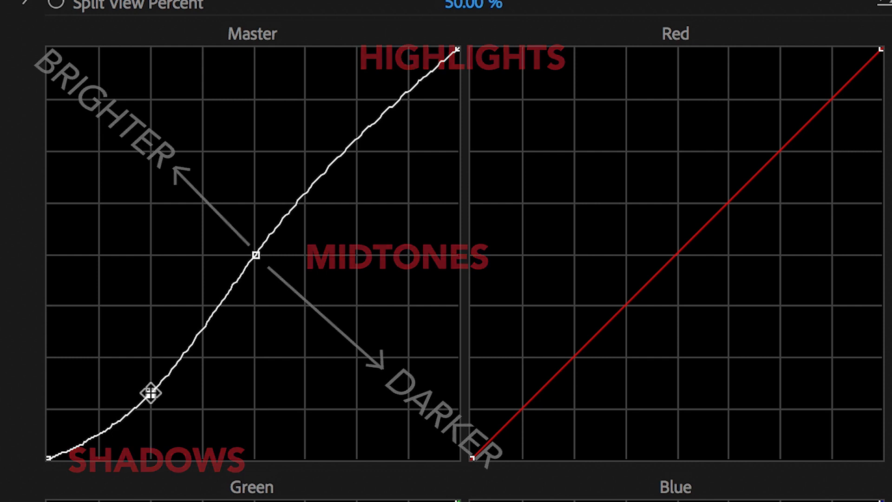
left_click_drag(52, 458, 55, 401)
mouse_move(23, 262)
left_mouse_down()
mouse_move(24, 253)
mouse_move(65, 260)
mouse_move(75, 249)
mouse_move(25, 255)
left_mouse_up()
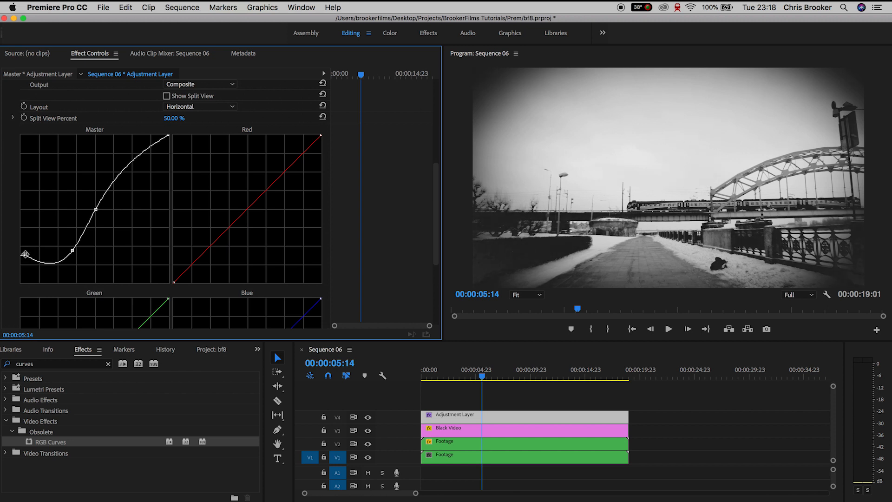
Collapse the Black & White and RGB Curves settings of the adjustment layer
scroll(32, 242, "up", 5)
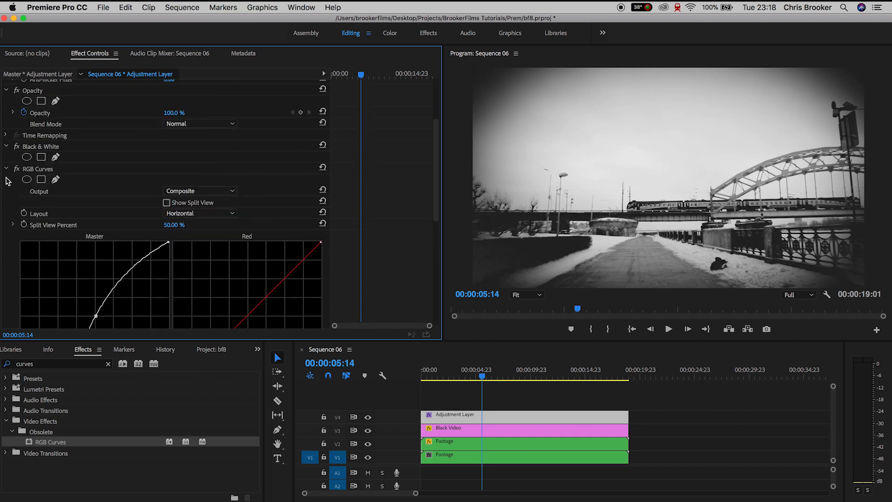
left_click(5, 165)
left_click(6, 169)
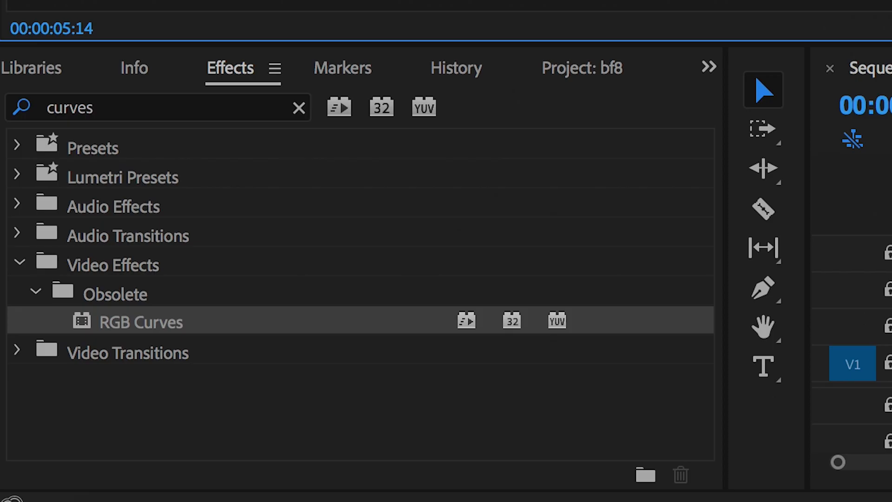
Find the Tint effect by searching for "tint" and apply it to the adjustment layer
left_click(199, 112)
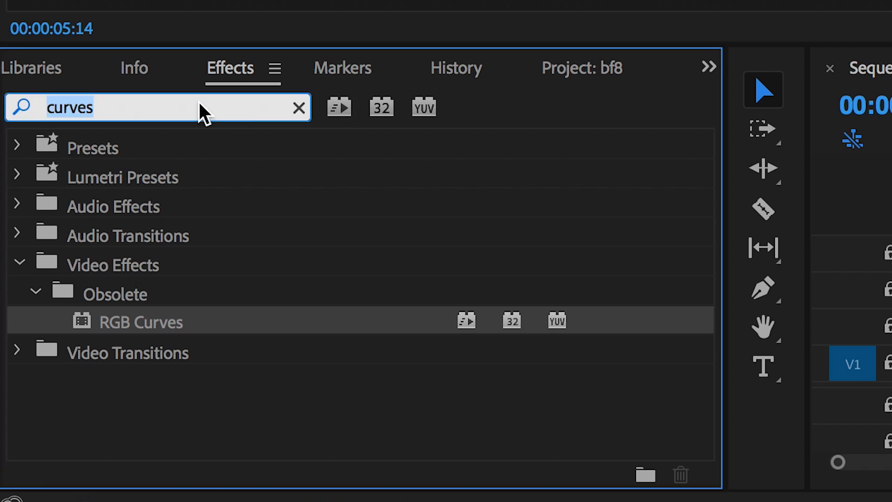
type("tint")
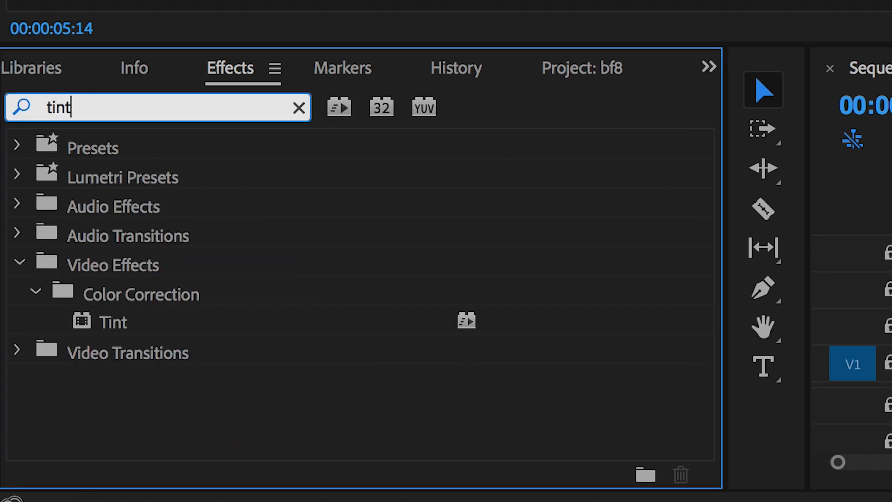
left_click(112, 321)
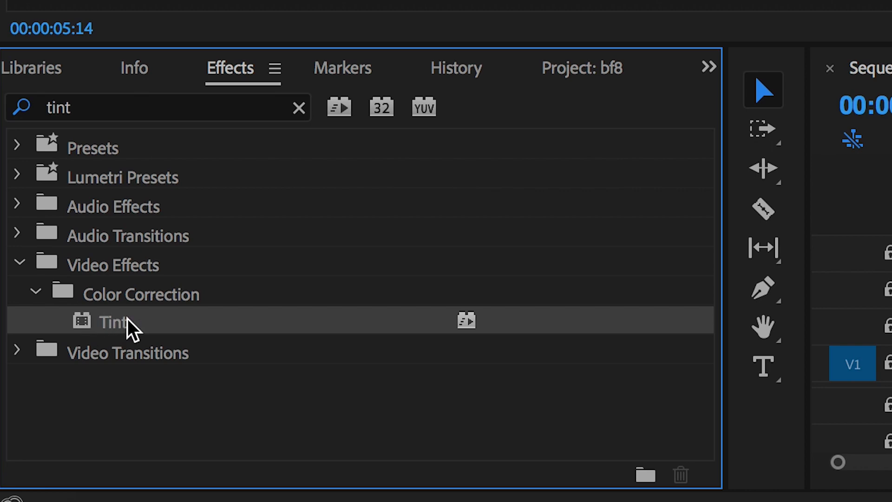
left_click_drag(102, 322, 88, 296)
scroll(87, 296, "down", 1)
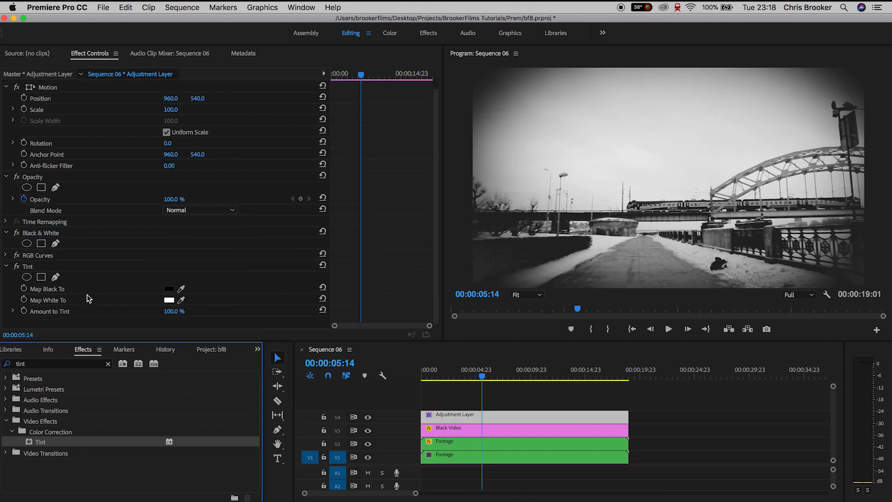
Set the Tint effect's Map Black To color to the very dark brown 1E1305
left_click(33, 291)
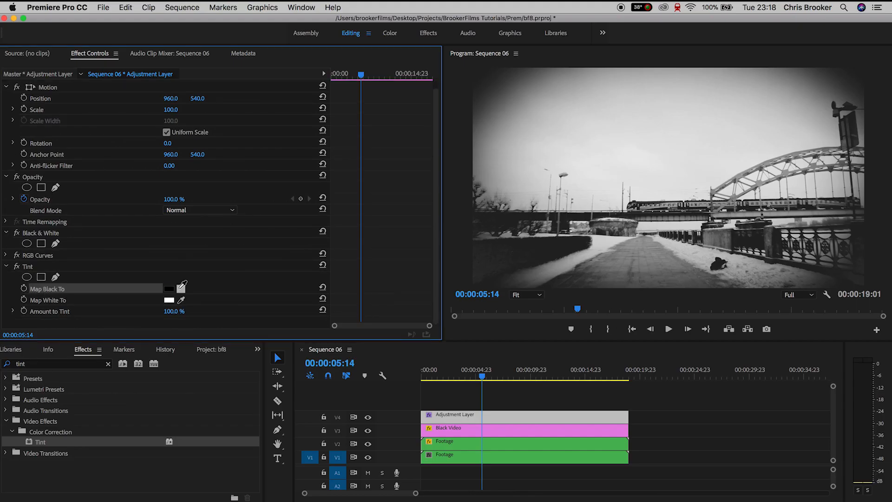
left_click(169, 289)
left_click_drag(474, 131, 437, 142)
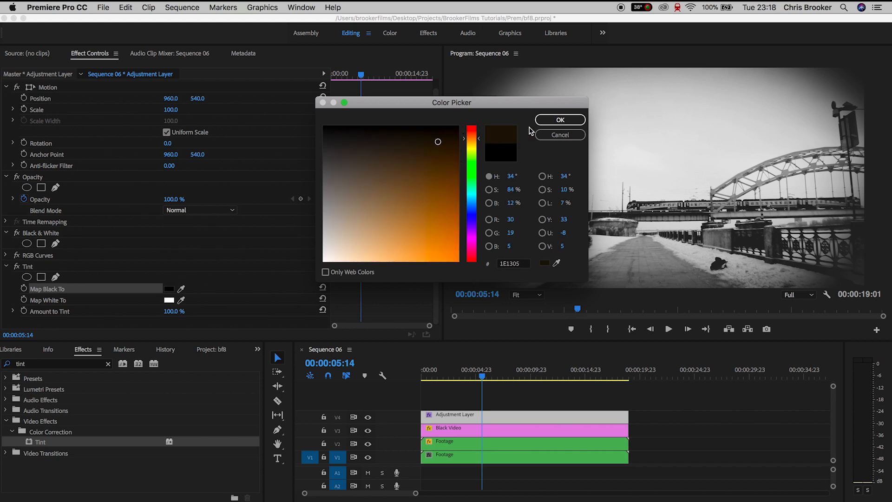
left_click(560, 120)
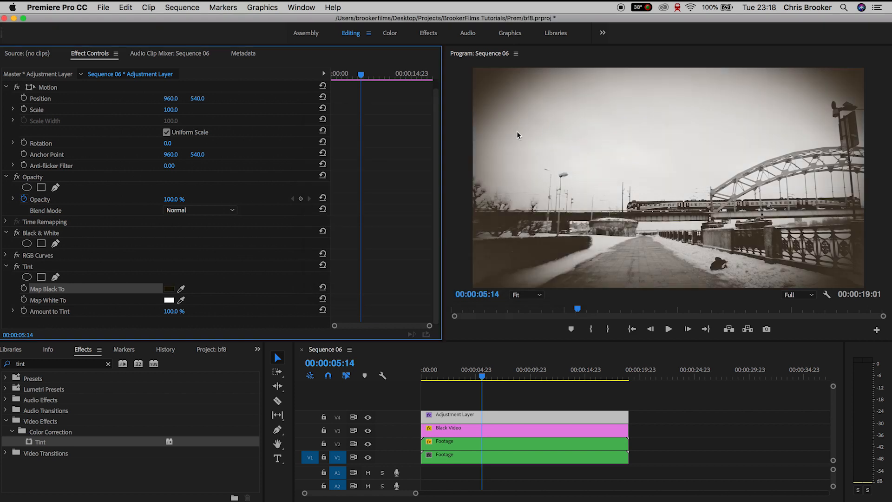
Set the Tint effect's Map White To color to tan BD9570 and its Amount to Tint to 50%, and collapse its settings
left_click(169, 300)
left_click_drag(473, 131, 472, 136)
mouse_move(356, 250)
left_mouse_down()
mouse_move(407, 188)
mouse_move(462, 261)
mouse_move(378, 225)
left_mouse_up()
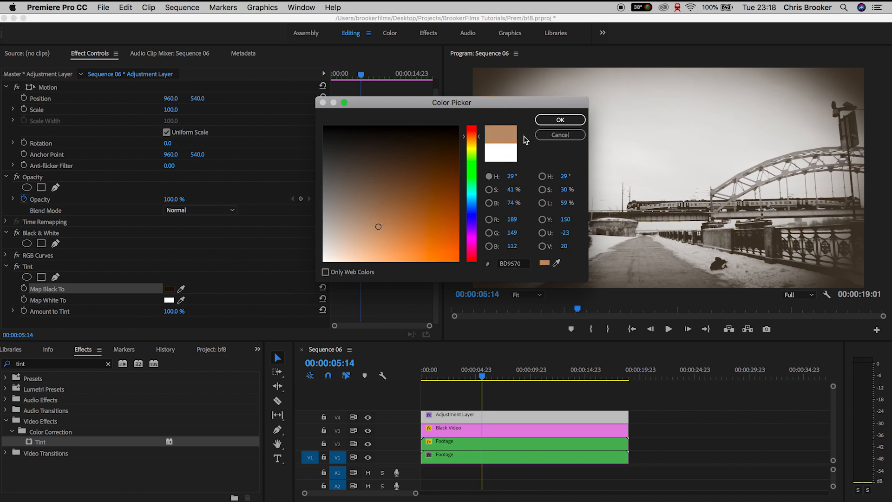
left_click(561, 120)
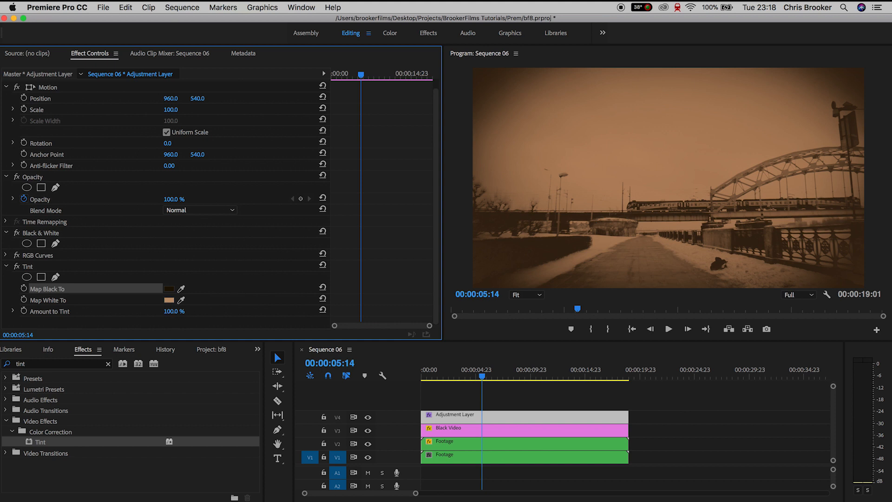
left_click_drag(174, 311, 152, 311)
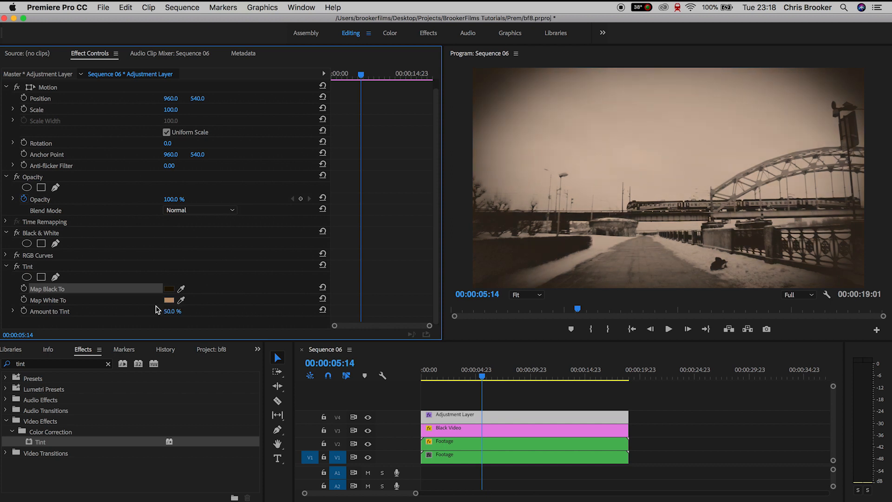
left_click(7, 267)
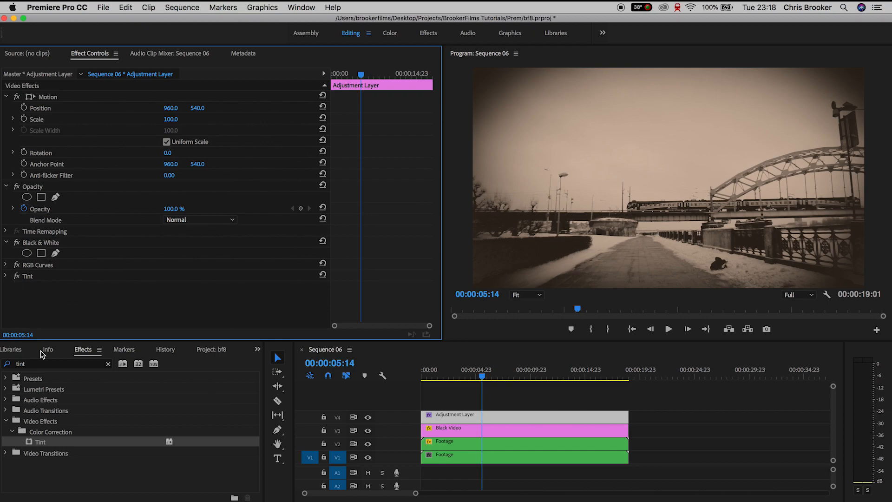
Search the effects for "curves" and apply a second RGB Curves effect to the adjustment layer
left_click(42, 365)
type("curves")
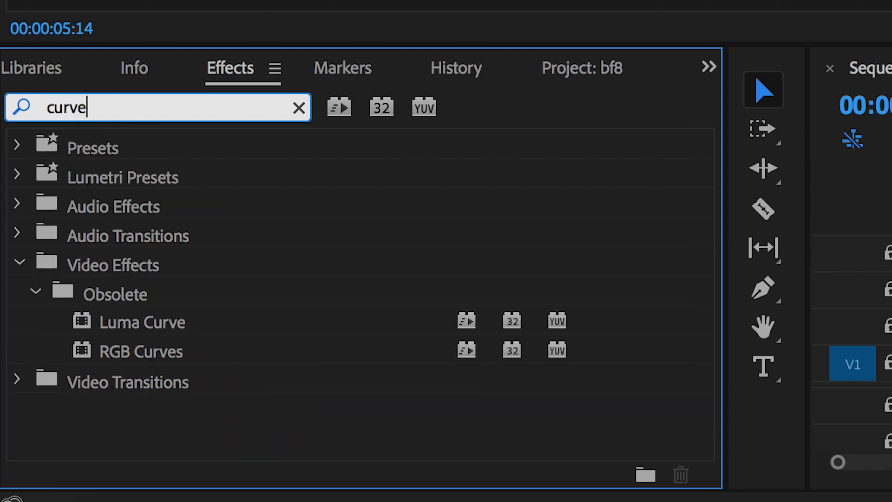
left_click_drag(143, 320, 78, 305)
Shape the second RGB Curves effect's Red curve with a raised midtone point, a lowered shadow point and a highlight point
scroll(78, 307, "down", 5)
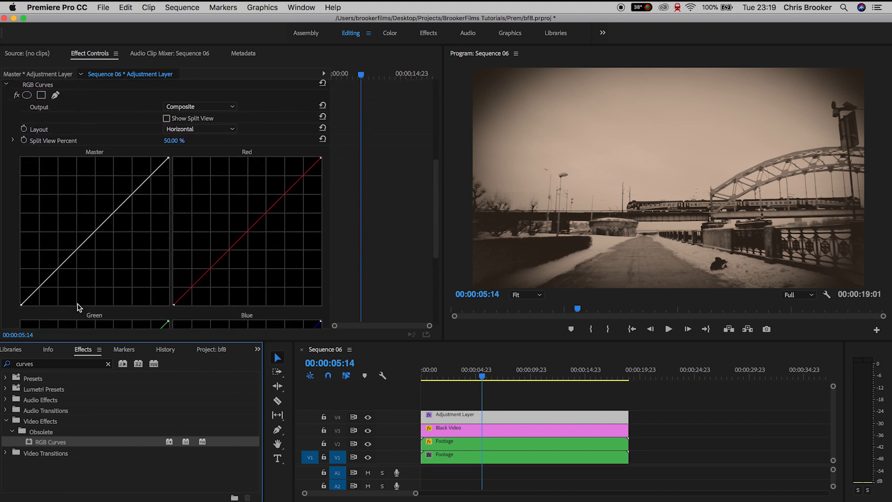
scroll(78, 307, "down", 2)
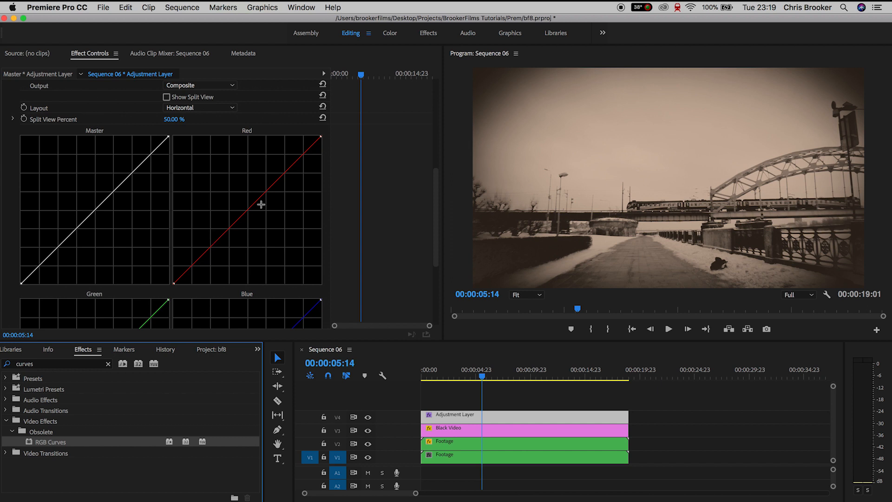
left_click_drag(246, 212, 243, 206)
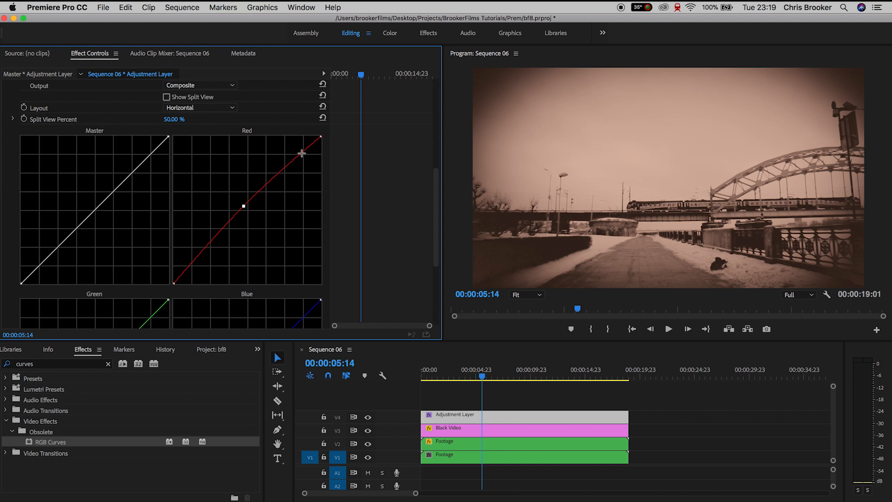
left_click_drag(200, 254, 200, 256)
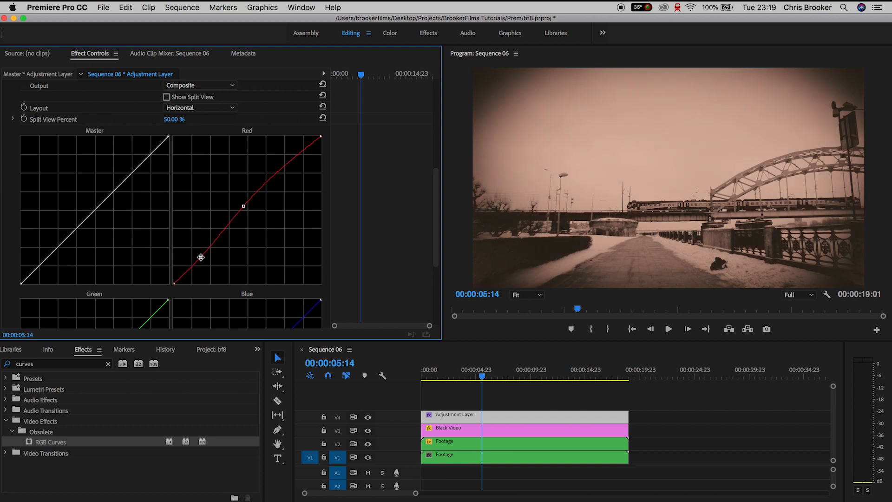
left_click_drag(288, 166, 295, 158)
left_click_drag(245, 206, 242, 204)
Lower the Blue curve's midtones and add midtone and highlight points to the Green curve
scroll(250, 207, "down", 3)
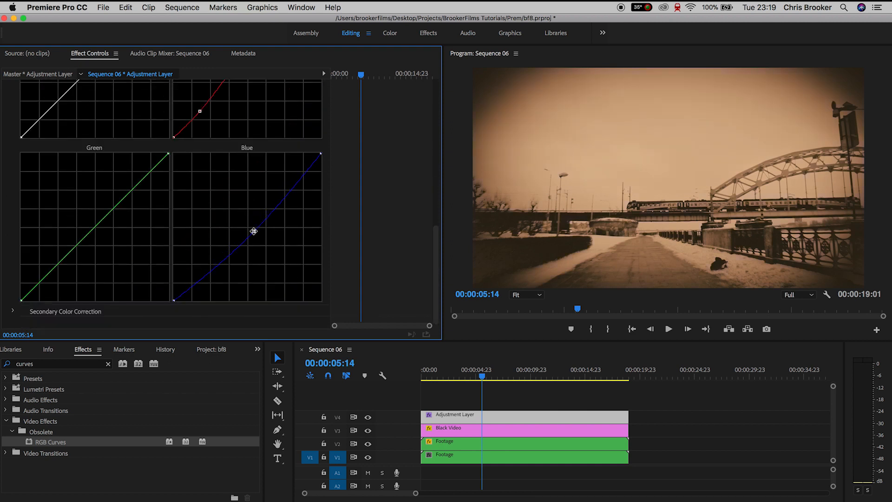
left_click(96, 226)
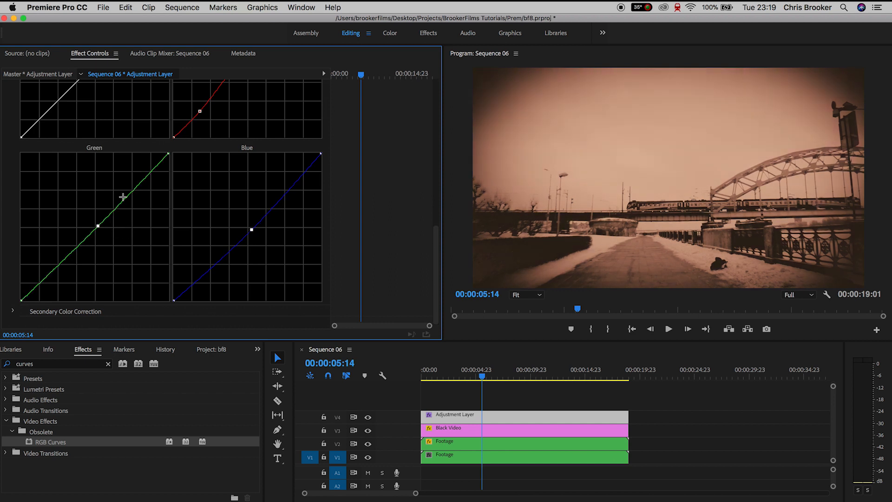
left_click_drag(143, 180, 146, 178)
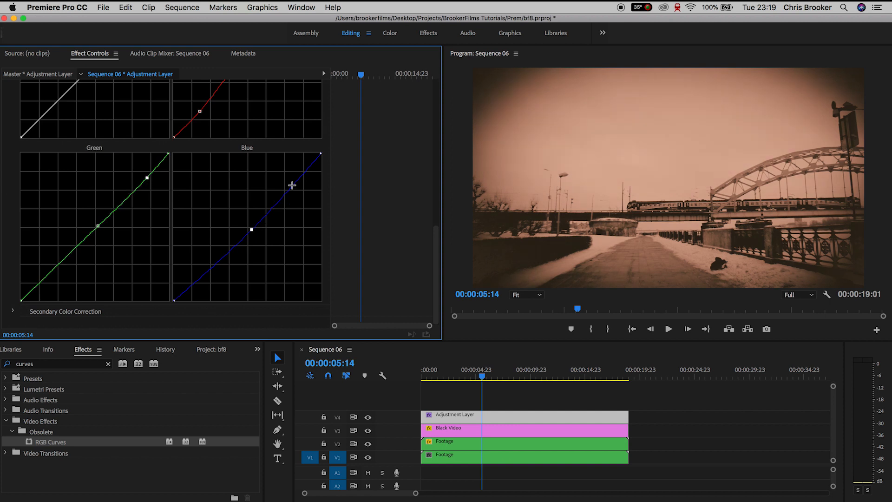
Fine-tune the midtone, highlight and shadow points of the second RGB Curves effect's Red curve
scroll(296, 188, "up", 5)
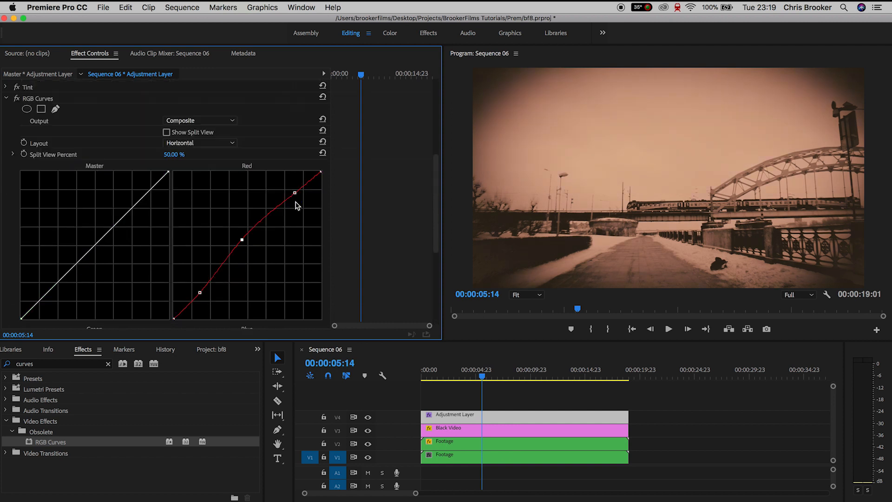
left_click_drag(239, 261, 242, 259)
left_click_drag(295, 214, 299, 211)
scroll(305, 233, "down", 4)
left_click_drag(199, 228, 203, 229)
left_click_drag(242, 174, 244, 176)
Fine-tune the Green and Blue curve points and collapse the second RGB Curves effect, checking the Tint settings
scroll(267, 213, "down", 5)
mouse_move(147, 188)
left_mouse_down()
mouse_move(144, 182)
mouse_move(146, 189)
left_mouse_up()
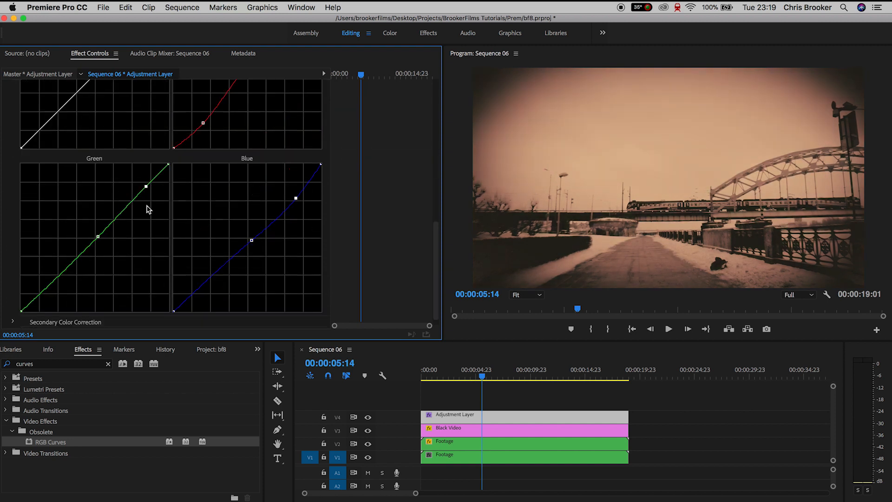
left_click_drag(251, 244, 247, 243)
left_click_drag(98, 237, 99, 237)
scroll(113, 232, "up", 6)
left_click(6, 142)
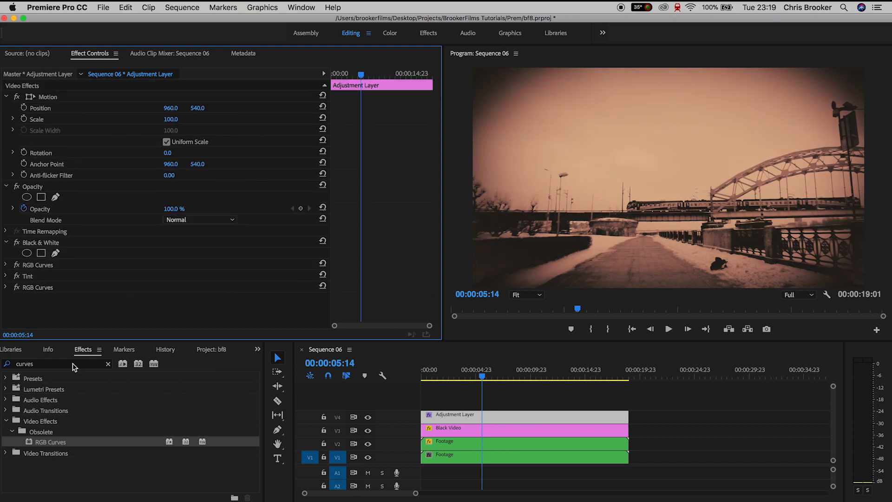
left_click(5, 275)
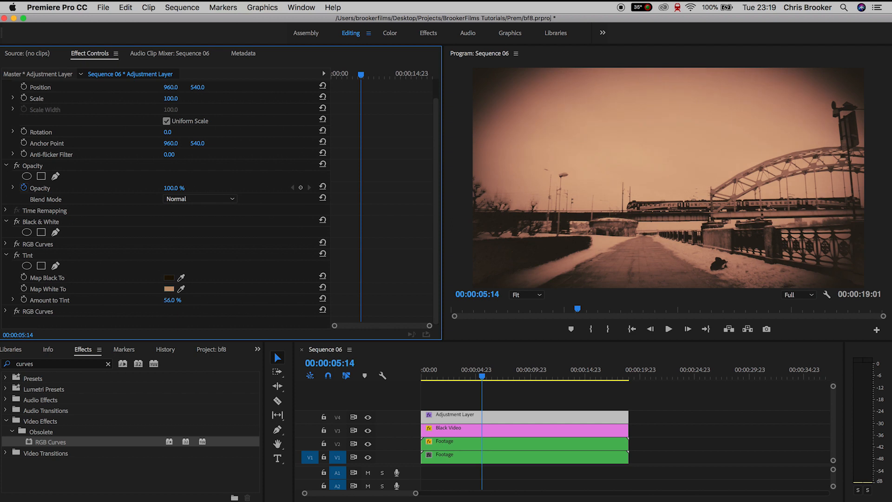
left_click(6, 255)
Find the Noise effect under Noise & Grain by searching for "noise" and apply it to the adjustment layer
left_click(51, 365)
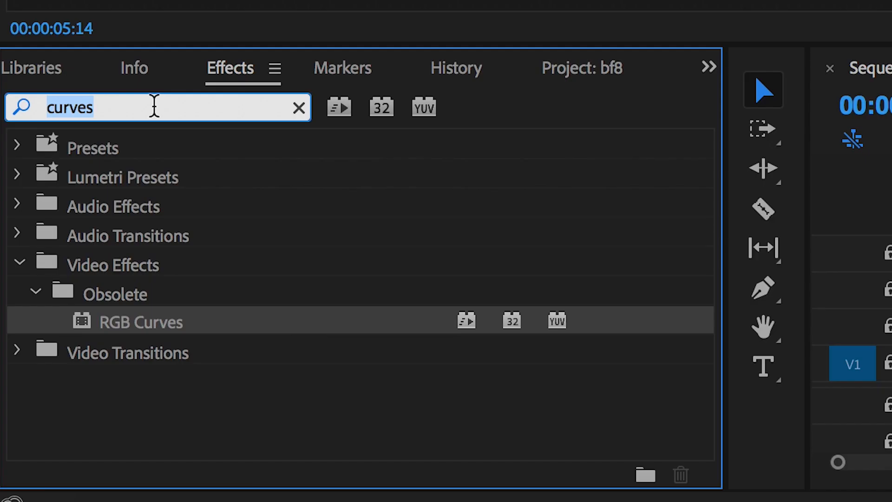
type("noise")
scroll(207, 305, "down", 5)
left_click(132, 336)
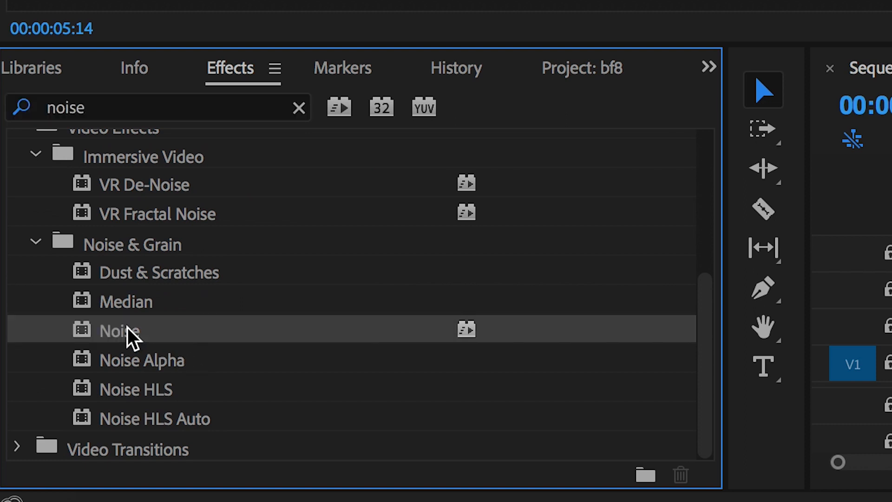
left_click_drag(112, 329, 130, 380)
Disable Use Color Noise in the Noise effect and set the Amount of Noise to 6%
scroll(127, 374, "down", 3)
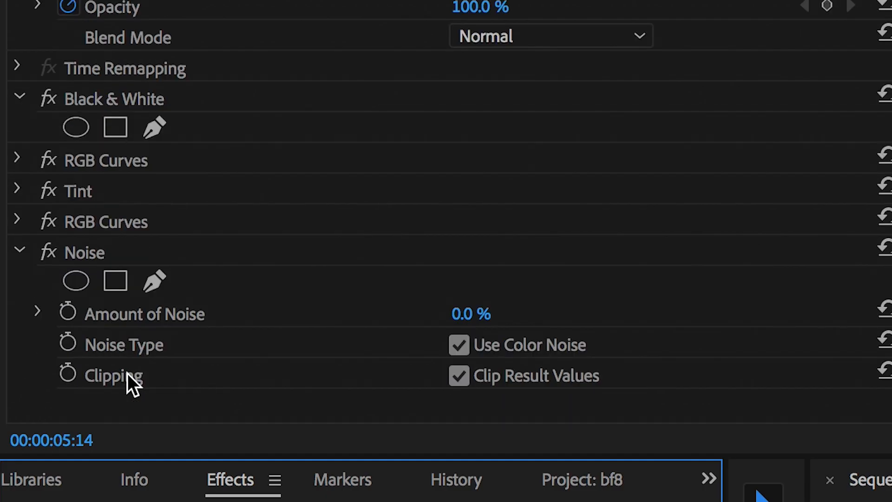
left_click(464, 350)
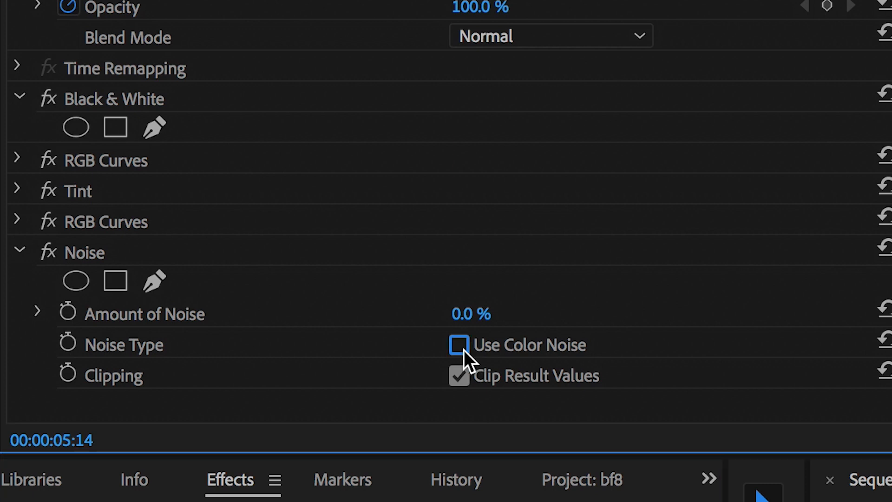
left_click(486, 311)
type("6")
left_click(573, 243)
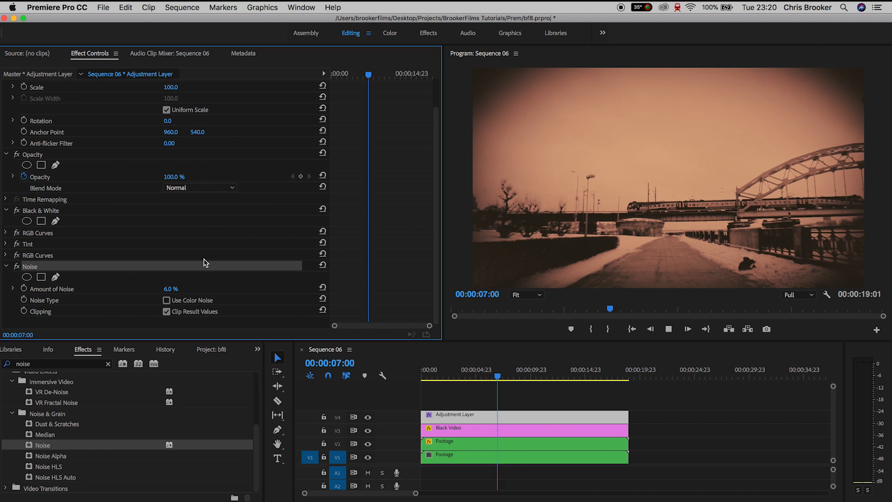
Play the sequence from an earlier point to check the noise, and collapse the Noise settings
left_click(454, 378)
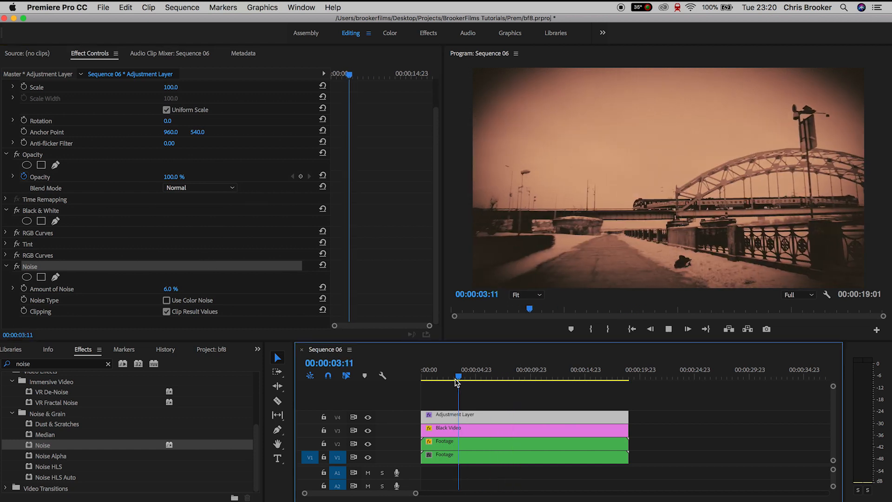
left_click(6, 267)
key("space")
Reopen the second RGB Curves effect and slightly readjust its color curve points, including the Green highlights
left_click(6, 287)
scroll(124, 263, "down", 5)
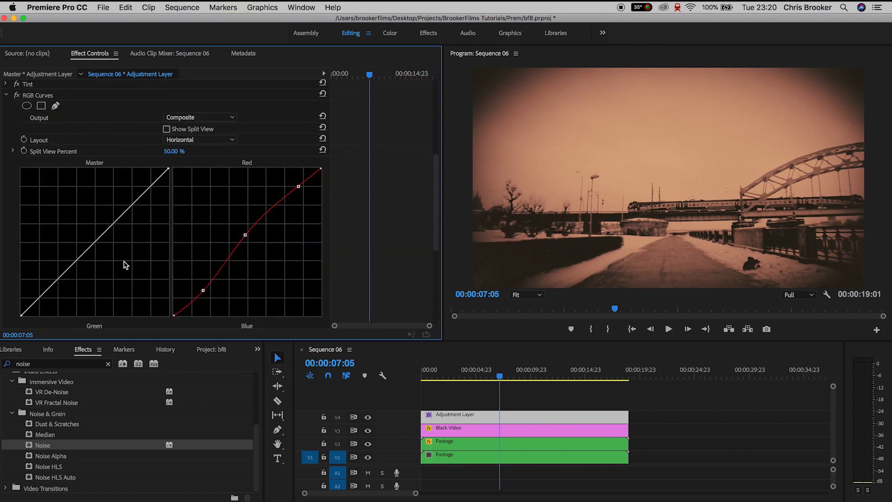
scroll(249, 238, "down", 5)
scroll(291, 190, "up", 12)
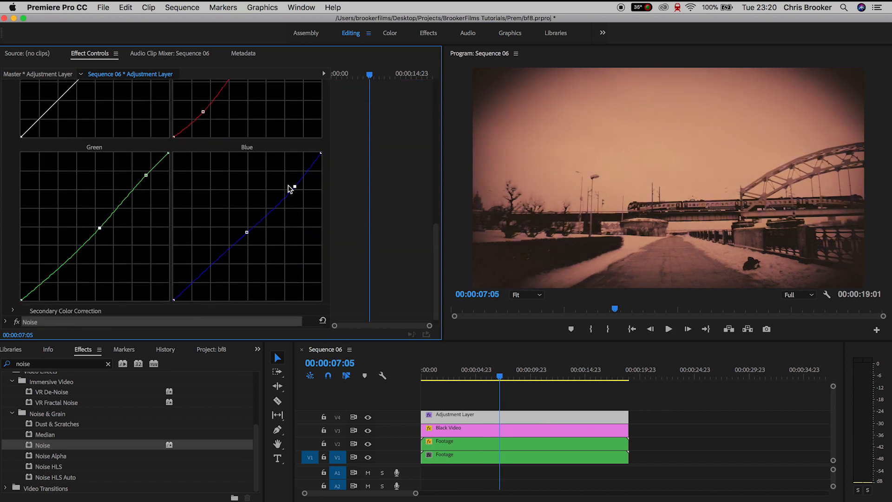
scroll(300, 197, "down", 4)
scroll(202, 260, "down", 3)
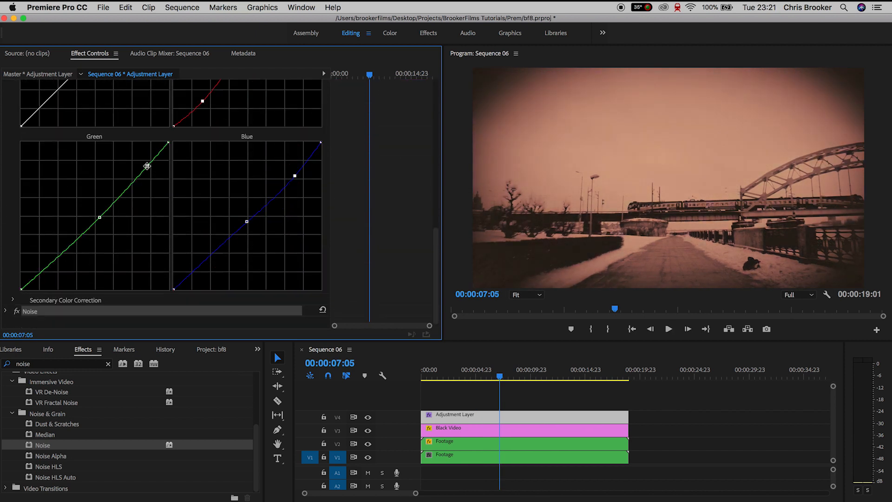
Apply a second Tint effect after Noise, with Map Black To set to 1F1303 and Map White To set to a tan tone
scroll(109, 225, "up", 2)
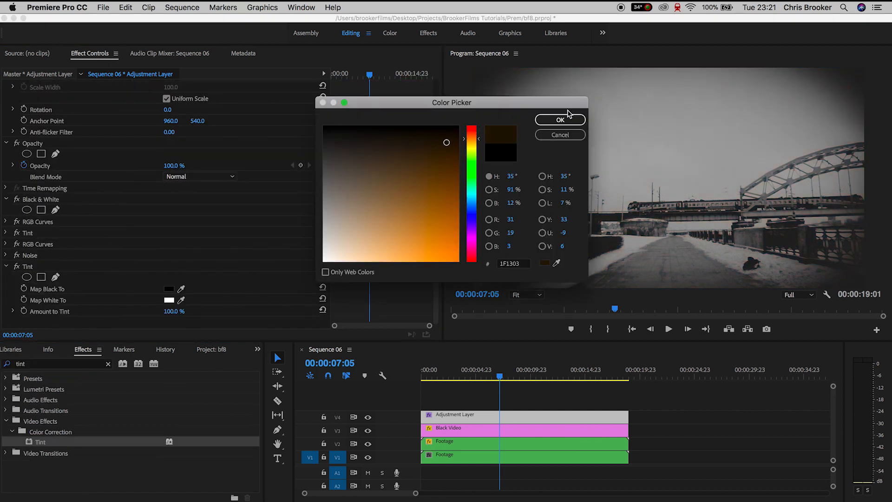
left_click(561, 120)
left_click(169, 300)
left_click(472, 139)
left_click(381, 217)
left_click(548, 122)
left_click(168, 301)
left_click(369, 236)
left_click(558, 120)
Lower the second Tint effect's Amount to Tint, collapse its settings and play back the result
left_click_drag(173, 312, 149, 312)
left_click(6, 267)
key("space")
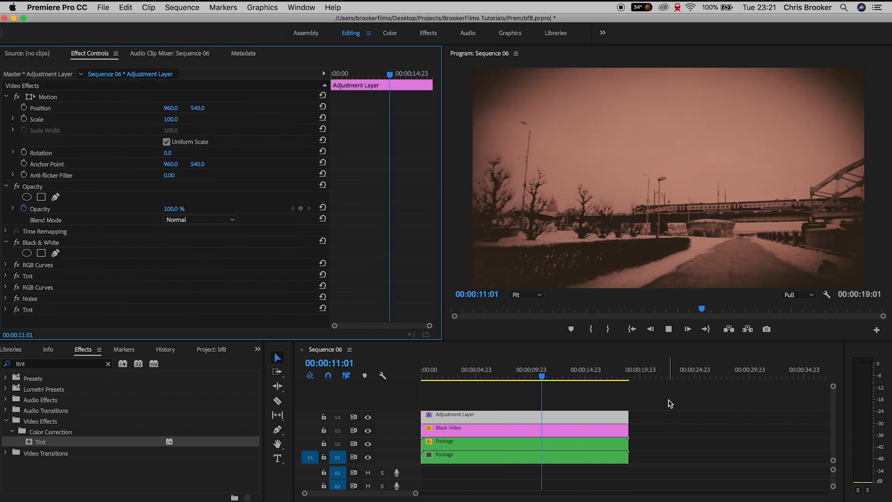
key("space")
Raise the Master curve's midtones and slightly lower the Red curve's midtone point in the second RGB Curves effect
left_click(6, 287)
scroll(111, 262, "down", 10)
left_click_drag(87, 190, 84, 186)
left_click_drag(244, 185, 244, 187)
Raise the Blue highlight point and lower the Green midtones in the second RGB Curves effect, and play back the sequence
scroll(245, 187, "down", 3)
left_click_drag(295, 268, 293, 264)
scroll(294, 264, "down", 5)
left_click_drag(101, 217, 103, 216)
key("space")
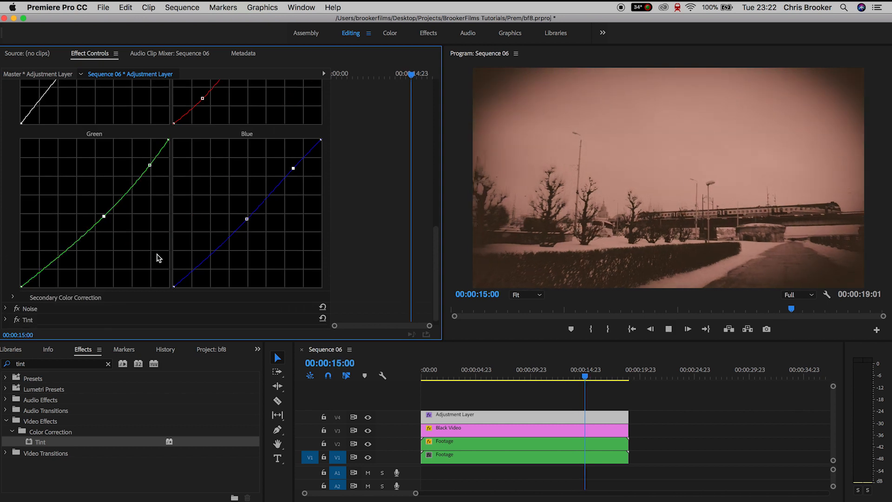
Play back the graded sequence from about six seconds to check the combined old-film look
scroll(159, 258, "up", 5)
left_click_drag(244, 209, 251, 209)
left_click(485, 377)
key("space")
mouse_move(368, 417)
left_mouse_down()
mouse_move(369, 444)
mouse_move(370, 418)
left_mouse_up()
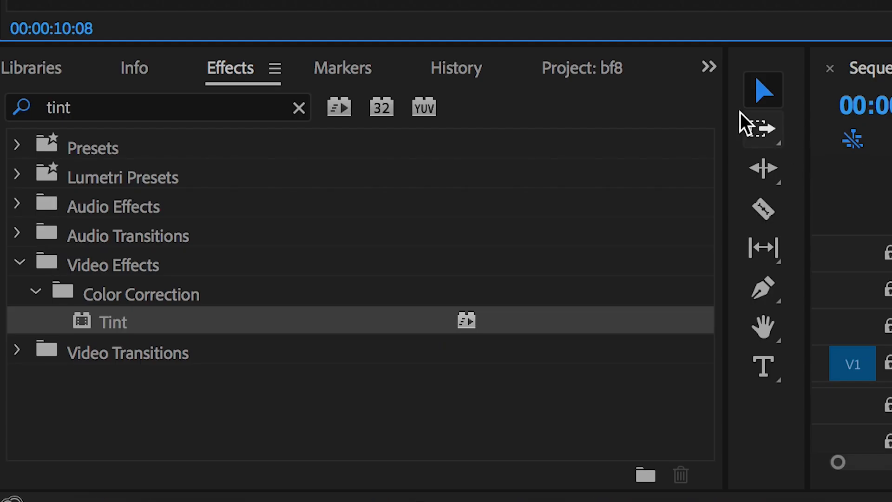
Create a new Black Video item in the project at 1920 × 1080, 23.976 fps, with square pixels
left_click(257, 349)
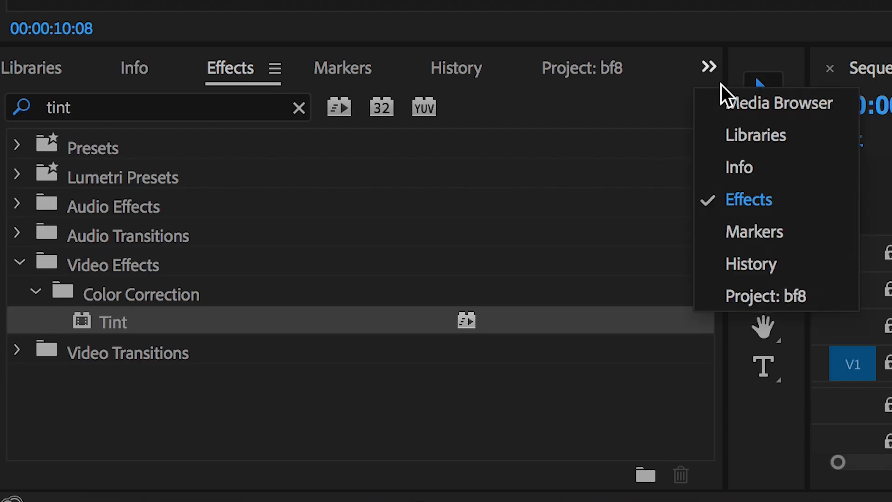
left_click(784, 293)
left_click(637, 459)
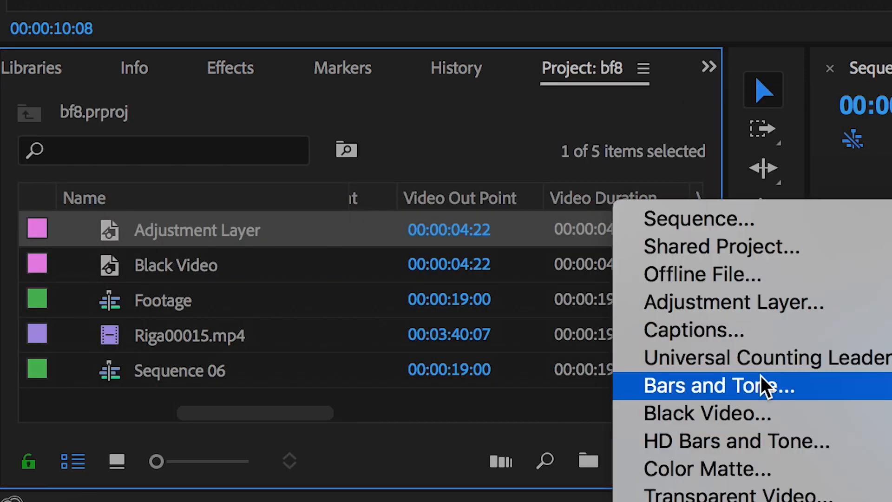
left_click(750, 412)
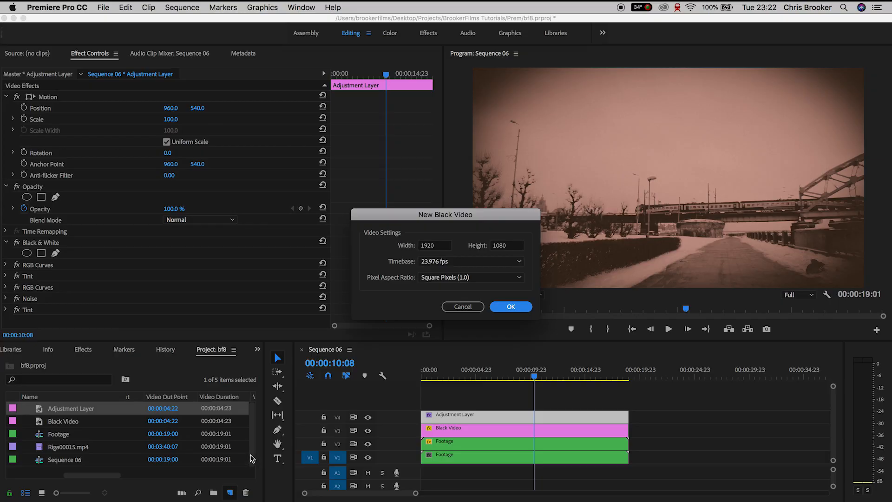
key("Return")
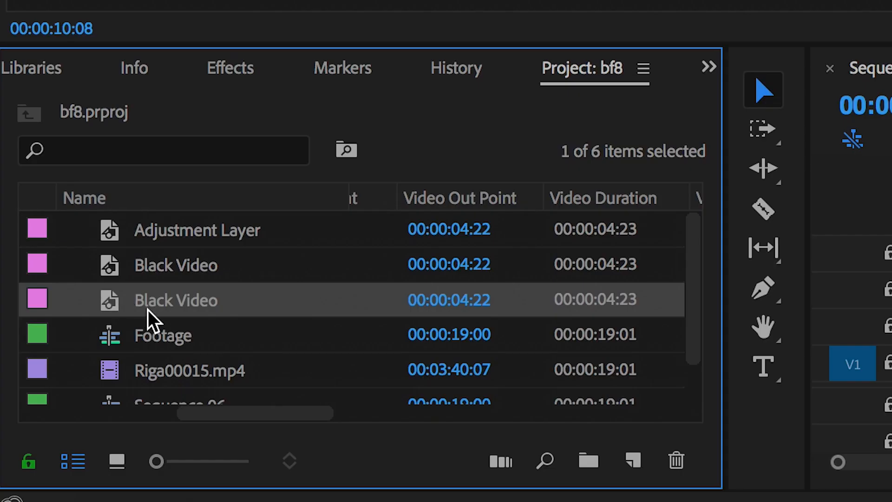
Place the new Black Video on V5 across the full sequence length and duplicate it onto V6
left_click_drag(149, 313, 629, 400)
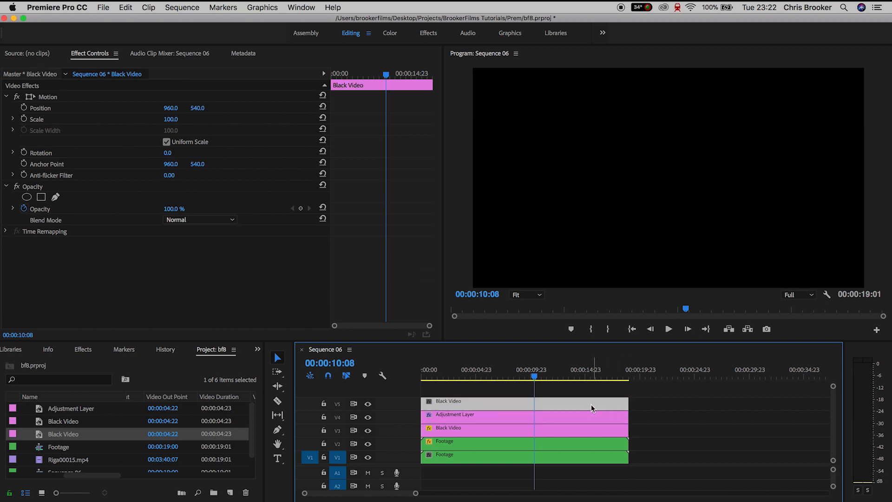
left_click_drag(566, 409, 569, 397)
Apply the Crop effect to both Black Video clips on V5 and V6
left_click_drag(637, 391, 605, 405)
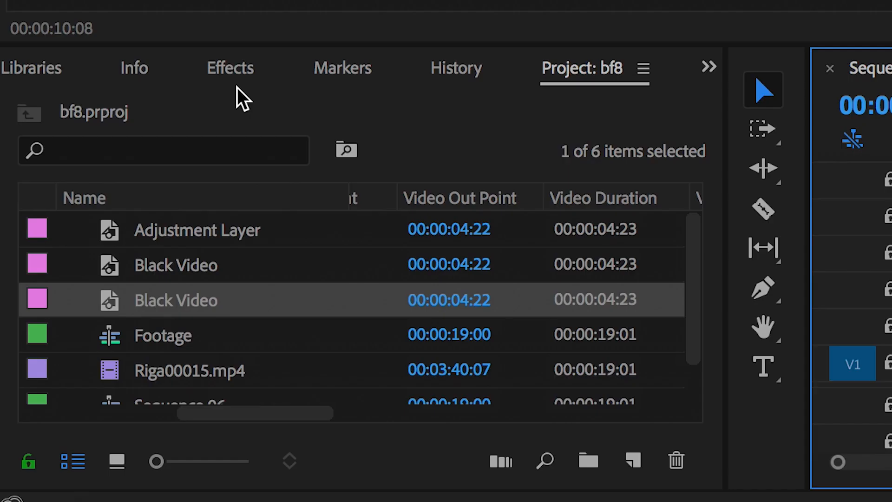
left_click(75, 352)
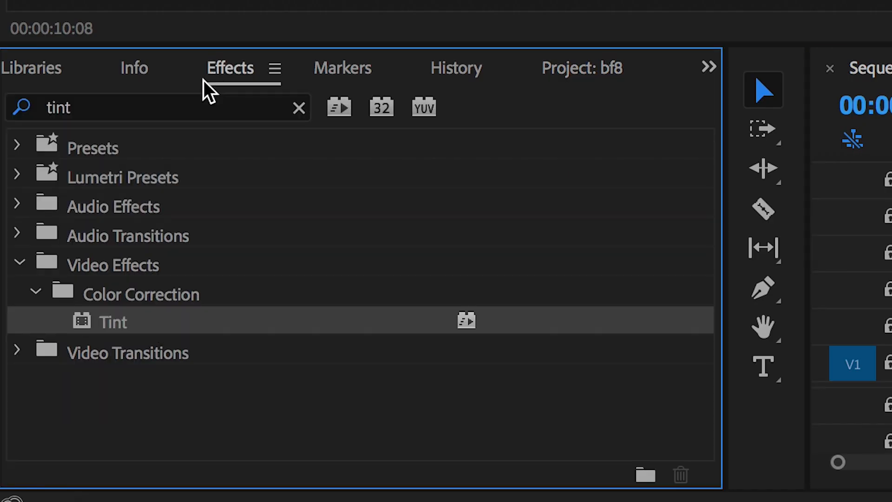
double_click(130, 108)
type("crop")
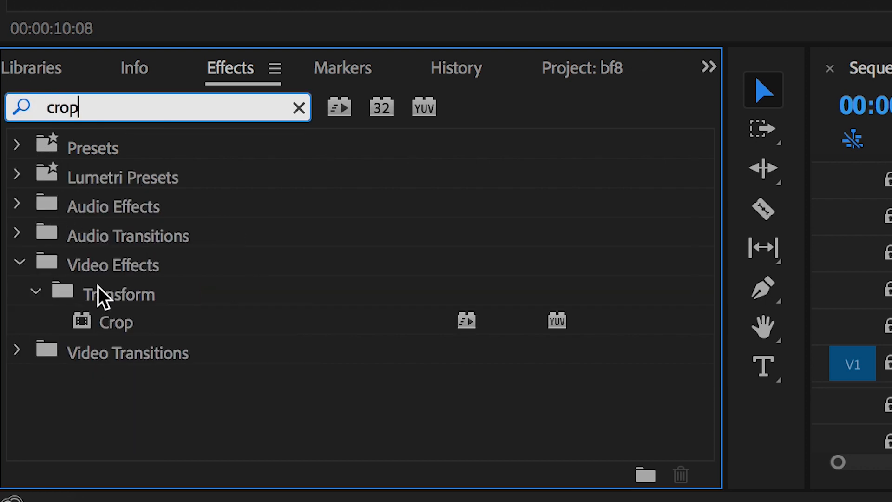
left_click_drag(111, 325, 615, 387)
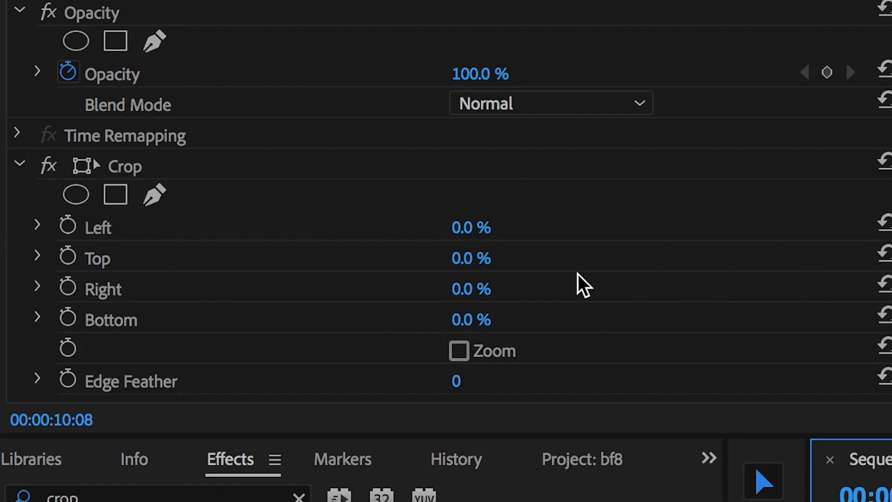
Set the Crop effect's Left value to 75% on the V6 Black Video clip
left_click(467, 231)
left_click(553, 236)
left_click_drag(492, 235, 520, 235)
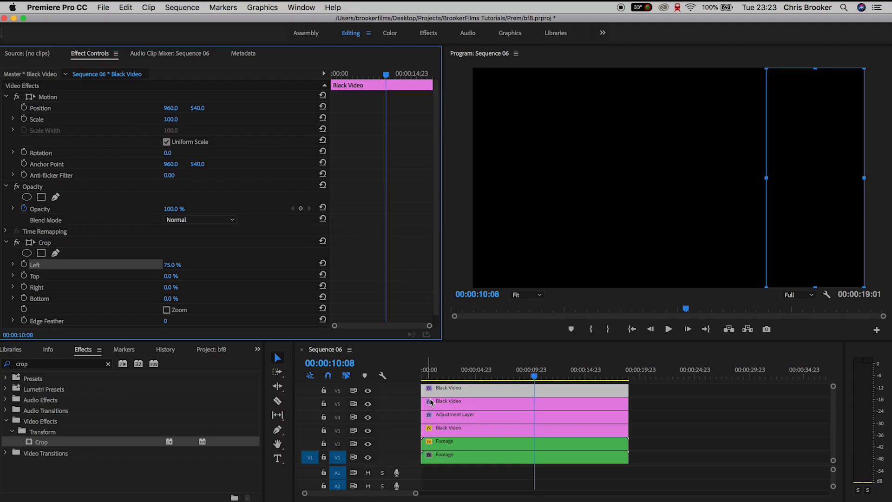
Crop the V5 Black Video clip from its right side, starting at 75% and increasing the value to 88%
left_click(445, 402)
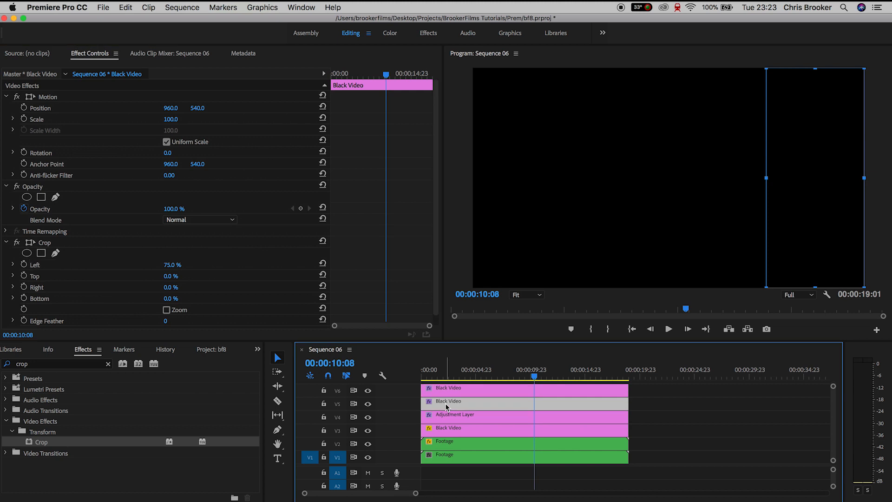
left_click(177, 286)
type("7")
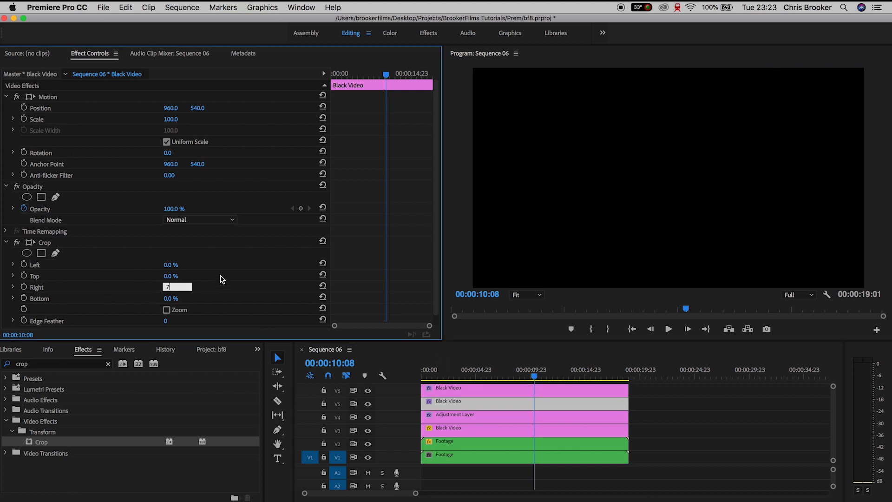
type("5")
key("Return")
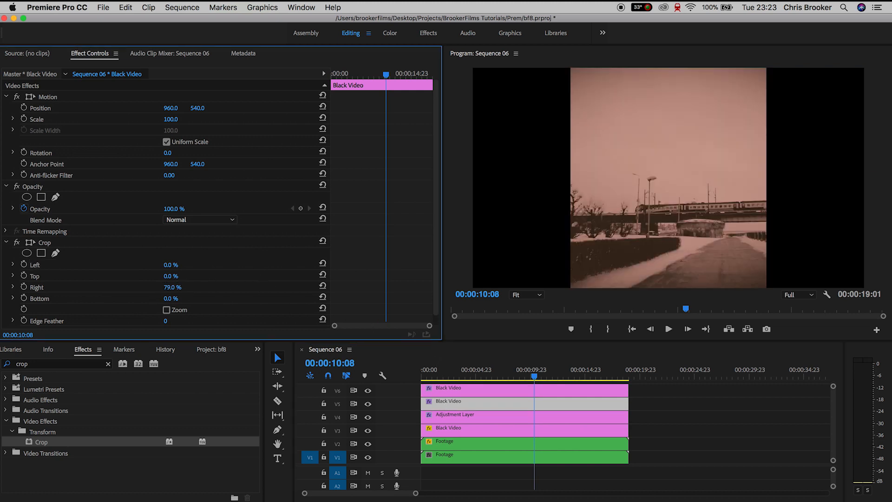
left_click_drag(173, 287, 179, 287)
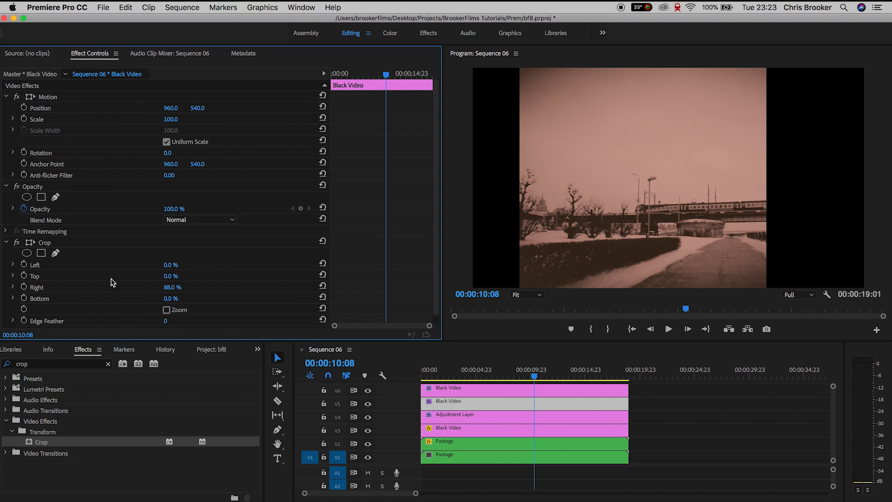
Set the V6 Black Video clip's Left crop to 88% and view the frame at 00:00:06:00
left_click(485, 393)
left_click(171, 266)
type("88")
key("Return")
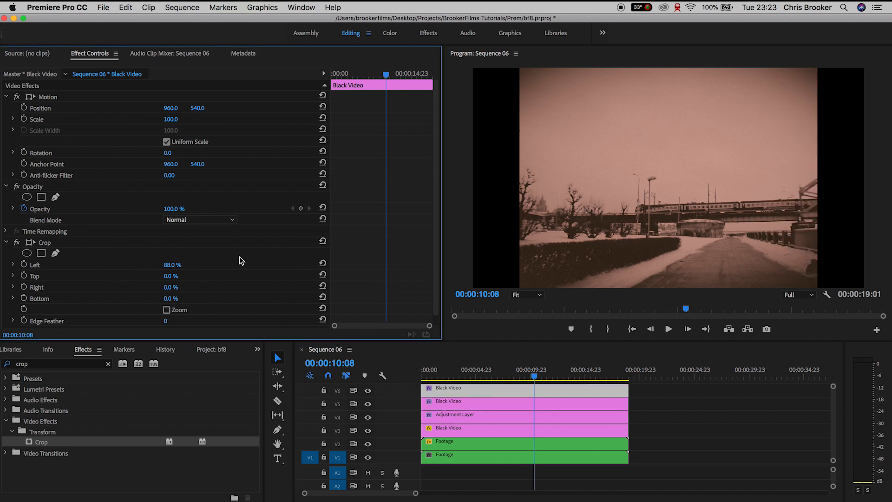
left_click(485, 375)
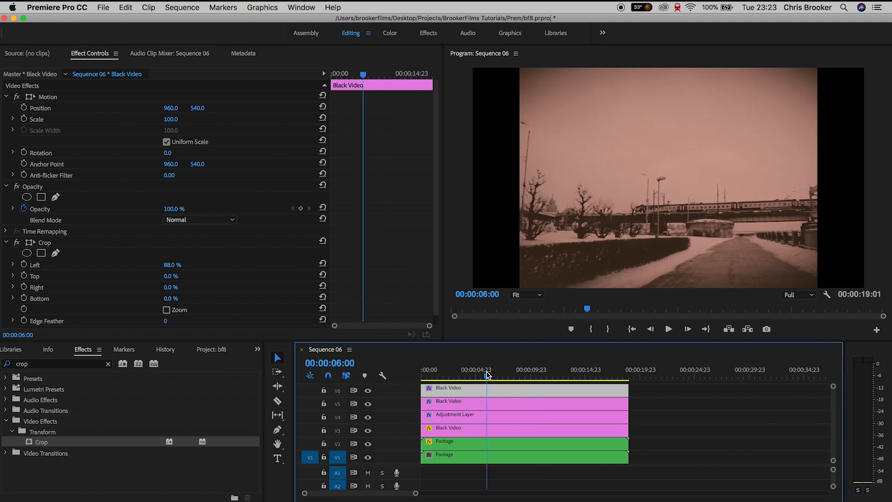